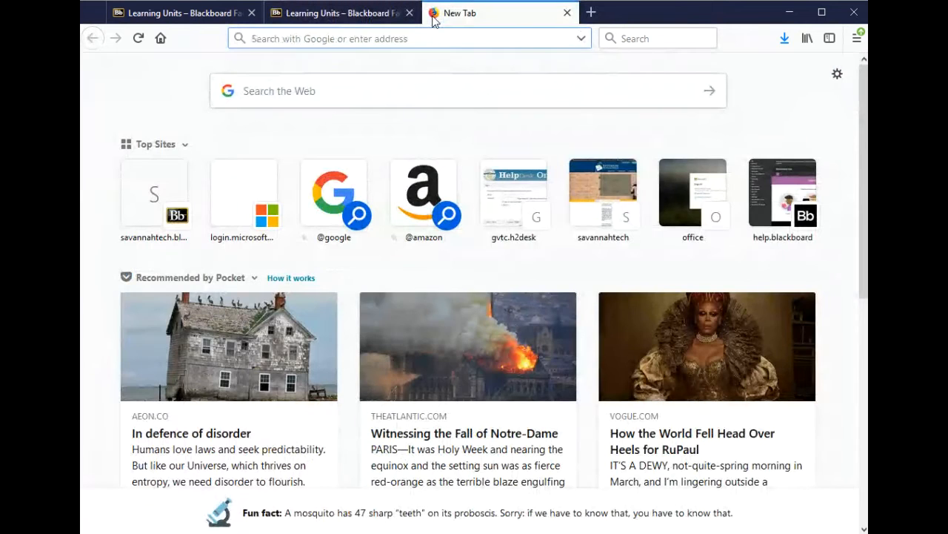
Open youtube.com in the new browser tab and search for "blackboard"
{"action": "type", "text": "youtube."}
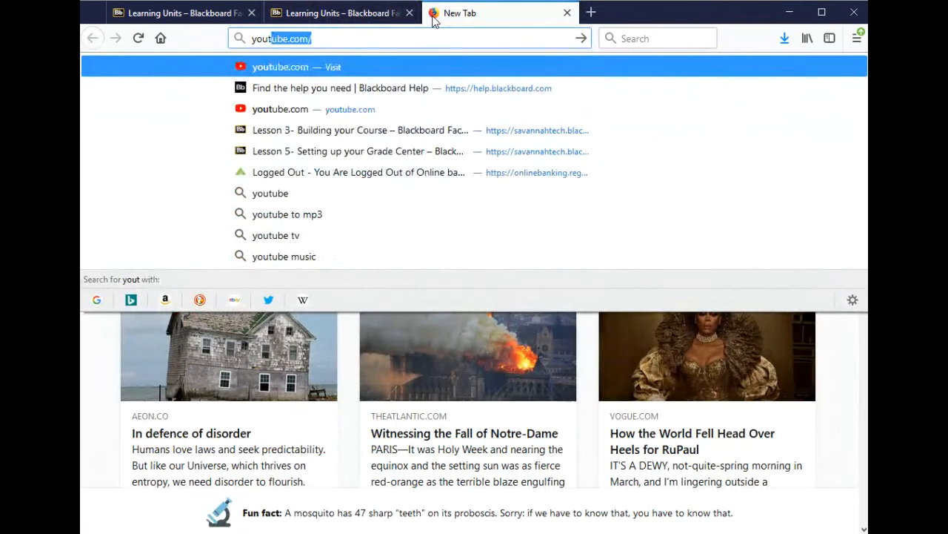
{"action": "type", "text": "com"}
{"action": "key", "text": "Return"}
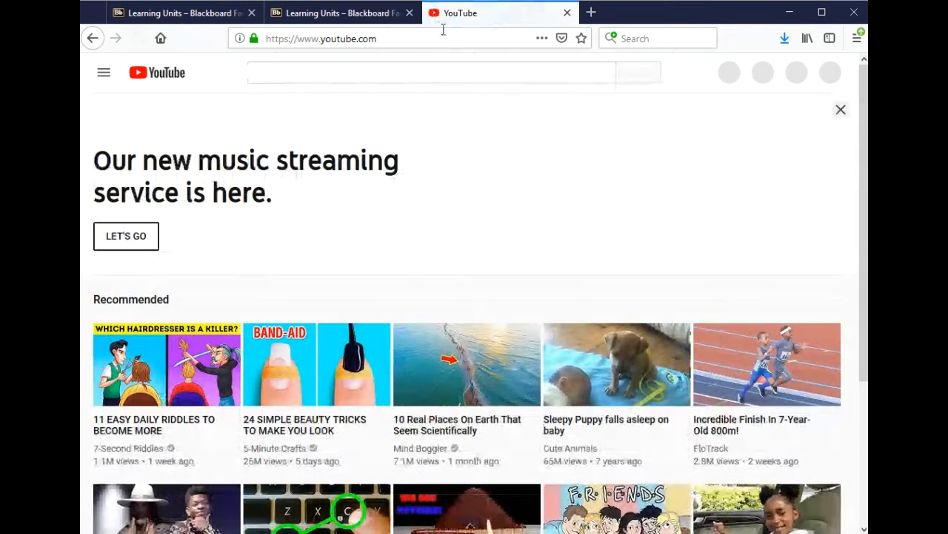
{"action": "left_click", "coordinate": [419, 72]}
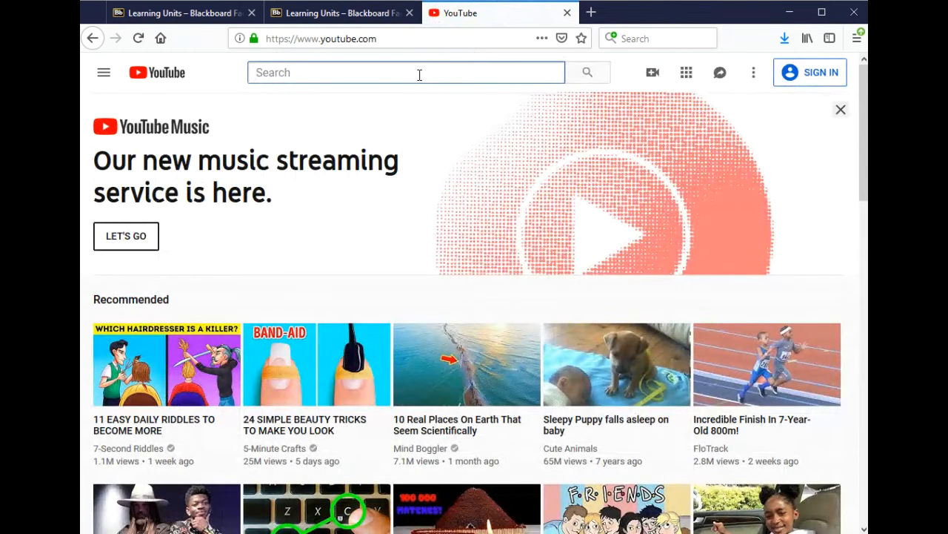
{"action": "type", "text": "blackboard"}
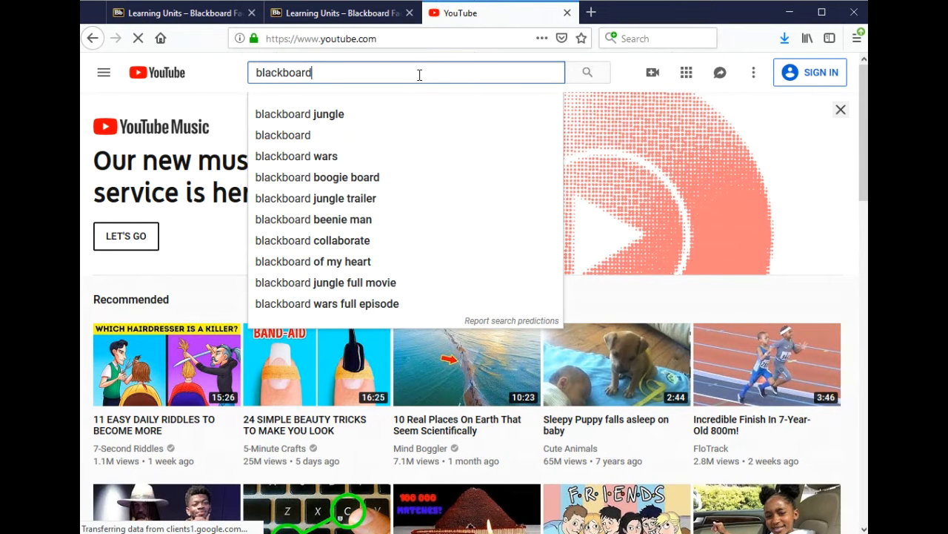
{"action": "left_click", "coordinate": [584, 77]}
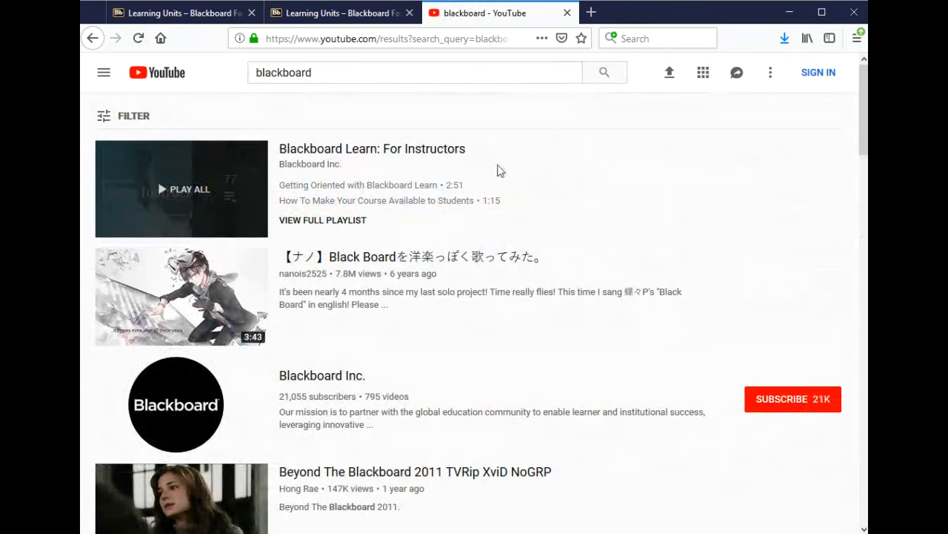
Filter the search results to Subtitles/CC and open the video "Getting Oriented with Blackboard Learn"
{"action": "left_click", "coordinate": [143, 121]}
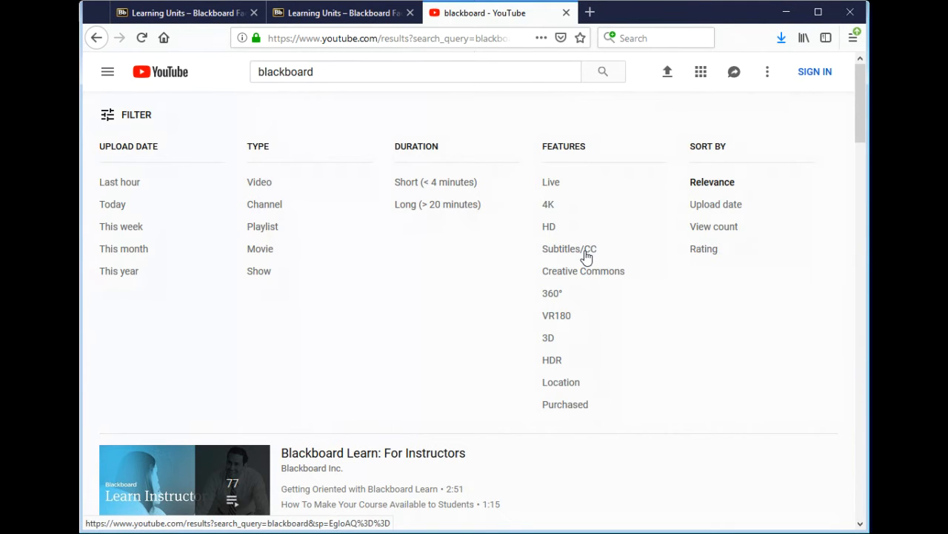
{"action": "left_click", "coordinate": [569, 249]}
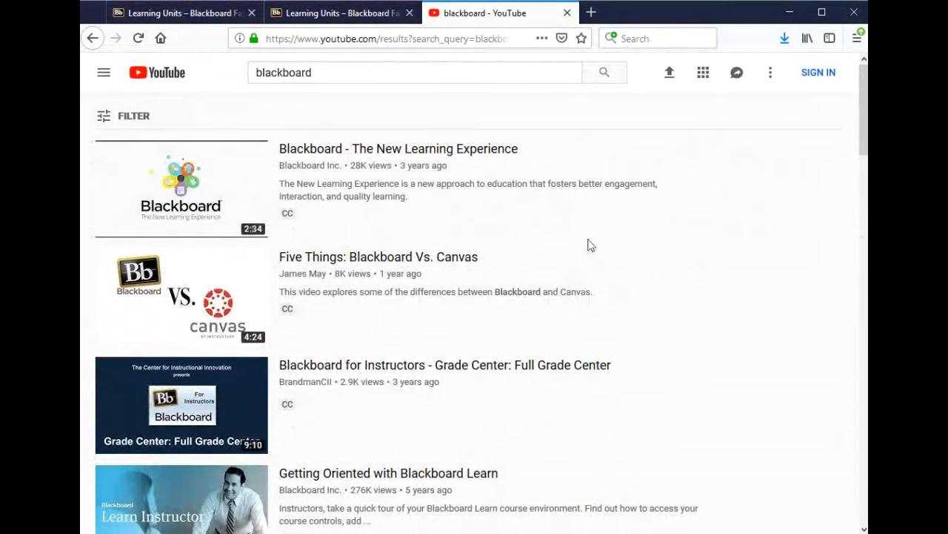
{"action": "scroll", "coordinate": [620, 243], "scroll_direction": "down", "scroll_amount": 5}
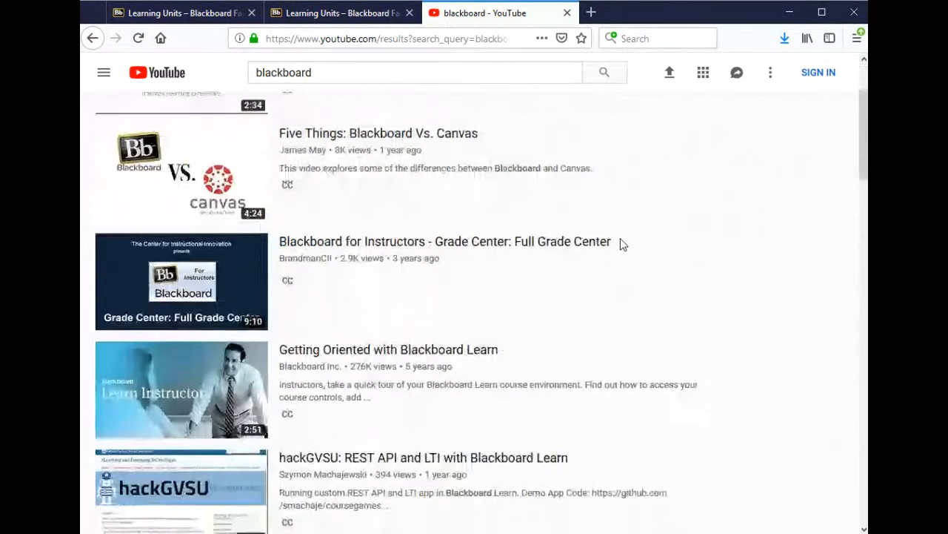
{"action": "scroll", "coordinate": [619, 275], "scroll_direction": "down", "scroll_amount": 1}
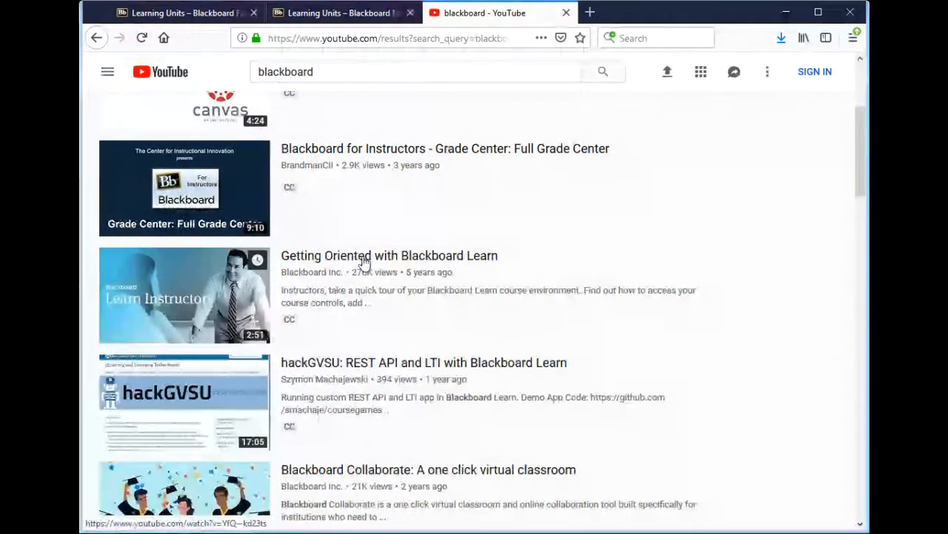
{"action": "left_click", "coordinate": [363, 261]}
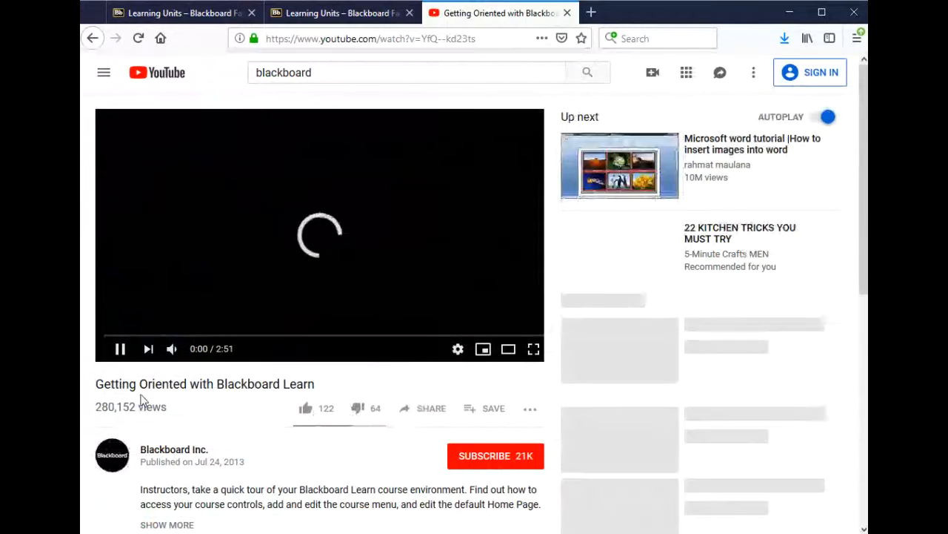
Pause the video, turn on its closed captions, and play it briefly to check the captions before pausing it again
{"action": "left_click", "coordinate": [120, 348]}
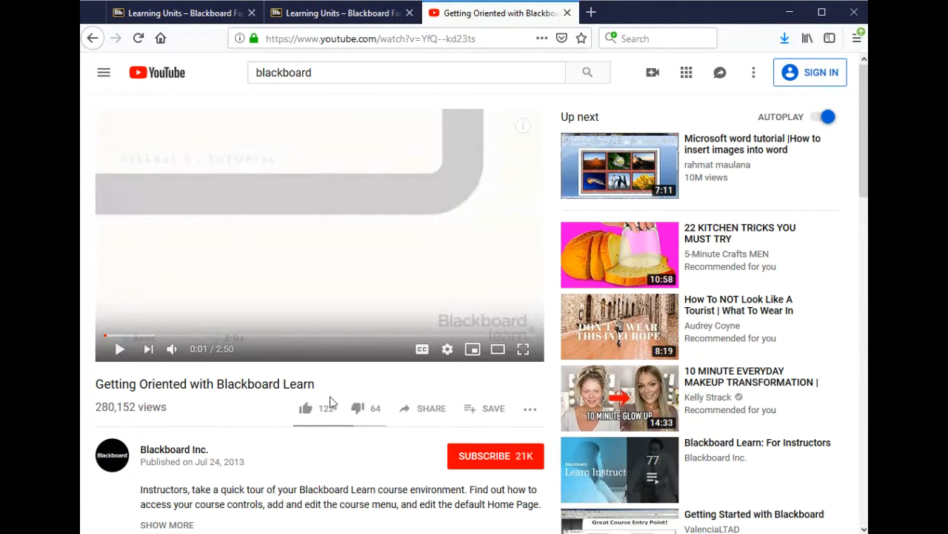
{"action": "left_click", "coordinate": [424, 353]}
{"action": "left_click", "coordinate": [117, 355]}
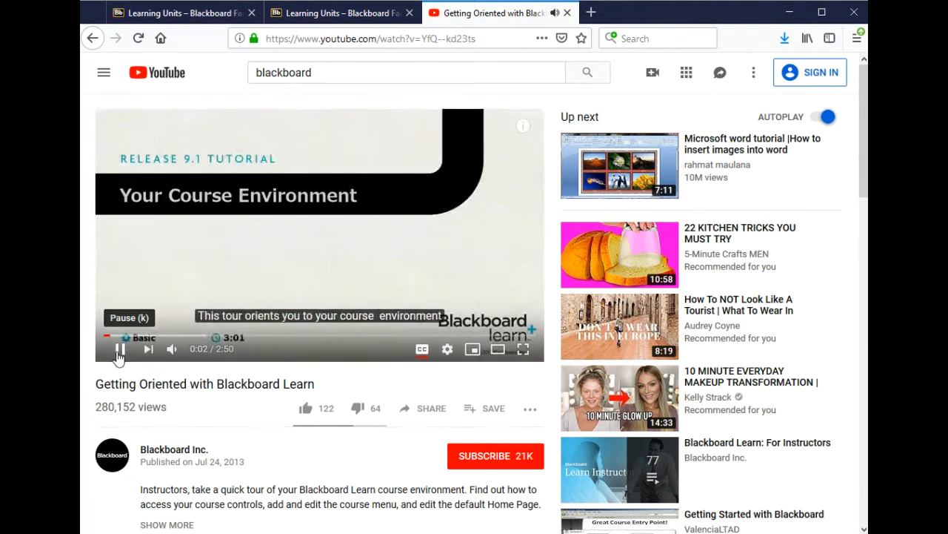
{"action": "left_click", "coordinate": [119, 351]}
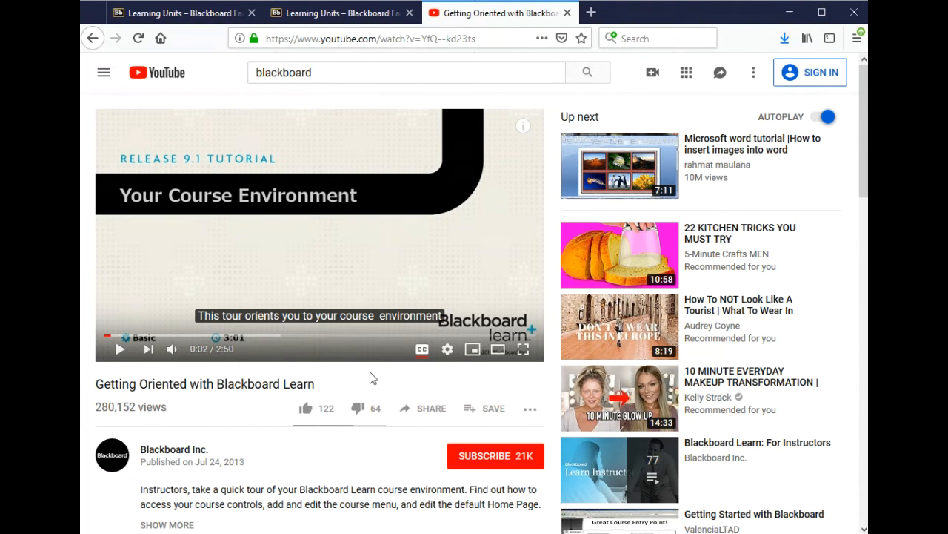
Copy the video's full iframe embed code from its sharing options and close the Embed Video dialog
{"action": "left_click", "coordinate": [426, 414]}
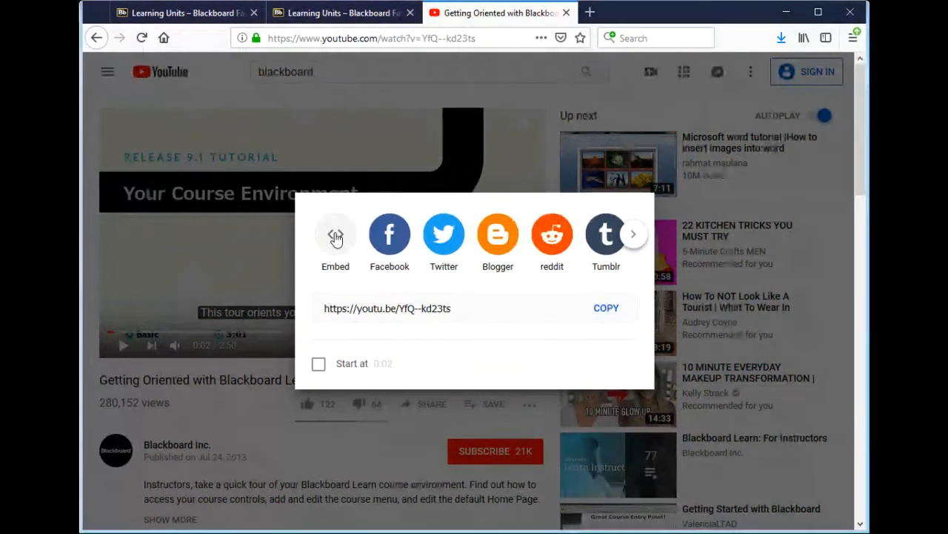
{"action": "left_click", "coordinate": [336, 236]}
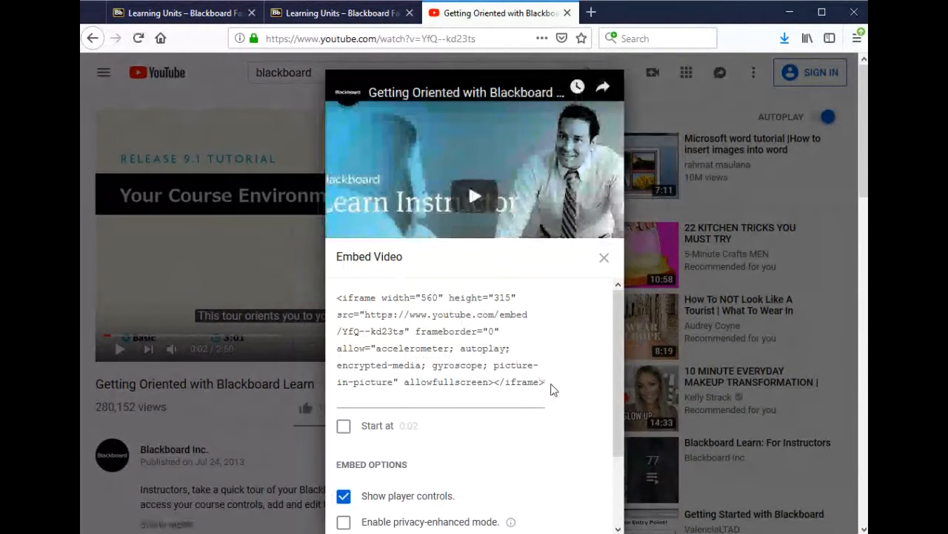
{"action": "left_click_drag", "start_coordinate": [546, 384], "coordinate": [329, 298]}
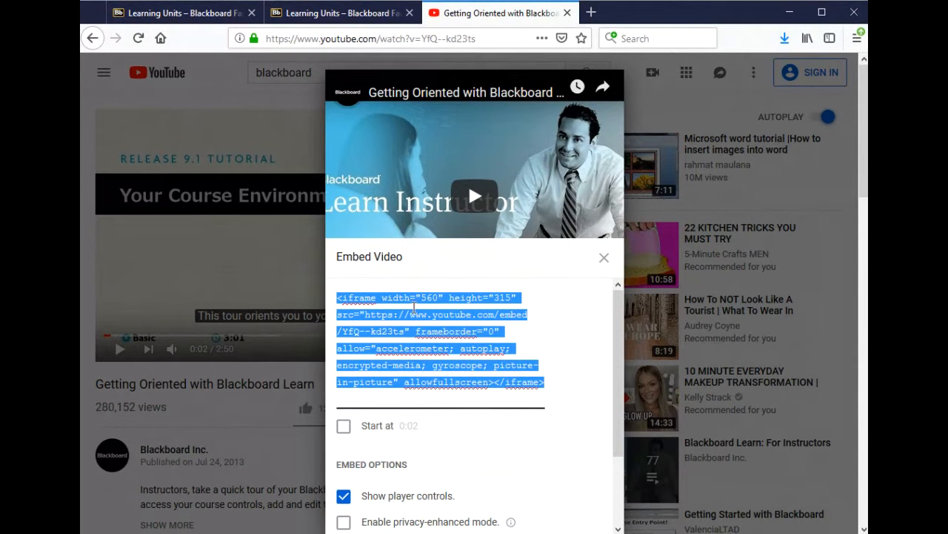
{"action": "scroll", "coordinate": [608, 334], "scroll_direction": "down", "scroll_amount": 2}
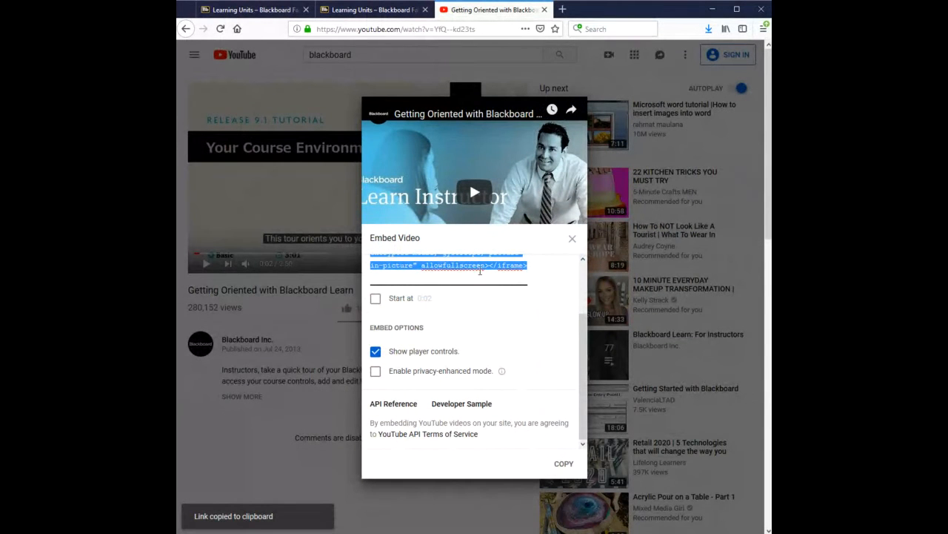
{"action": "left_click", "coordinate": [572, 238]}
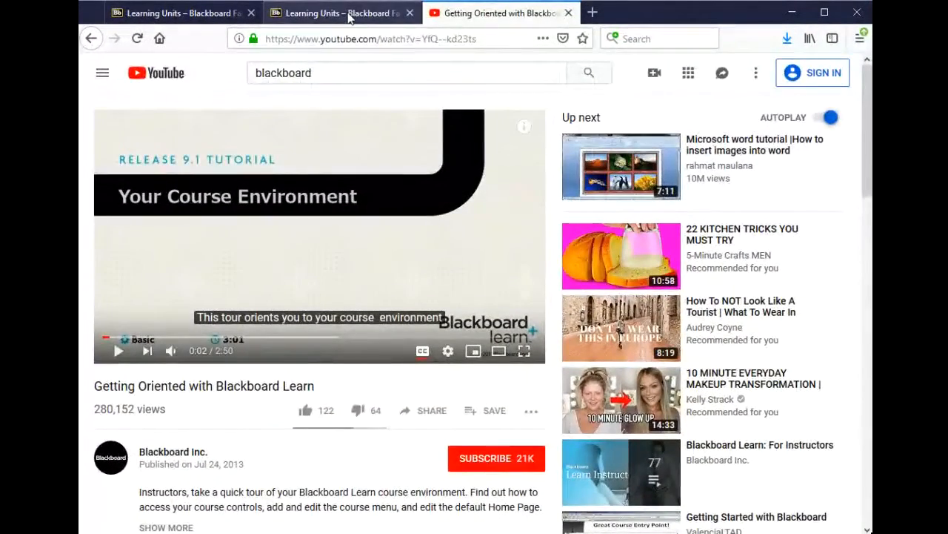
Switch to the Blackboard course's Learning Units page and open "Lesson 3- Building your Course"
{"action": "left_click", "coordinate": [343, 10]}
{"action": "scroll", "coordinate": [613, 353], "scroll_direction": "down", "scroll_amount": 3}
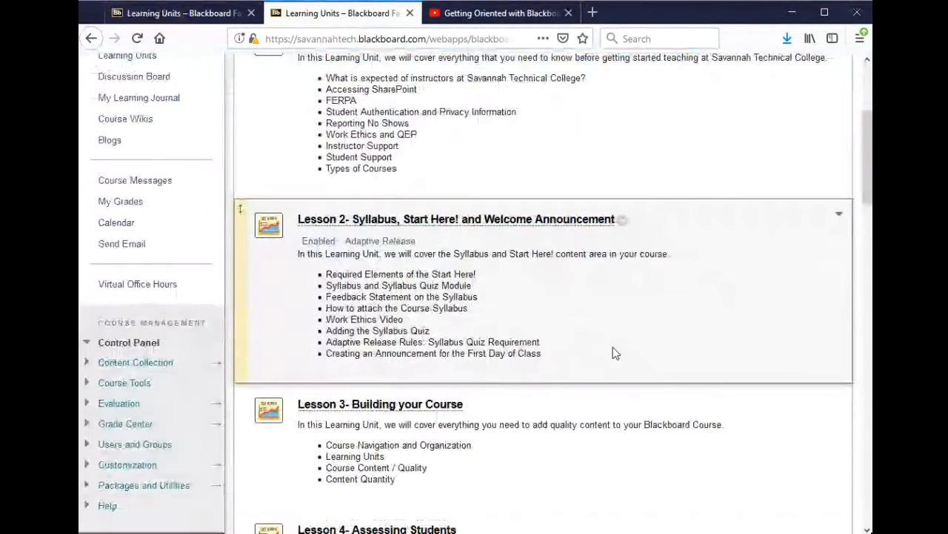
{"action": "scroll", "coordinate": [613, 353], "scroll_direction": "down", "scroll_amount": 1}
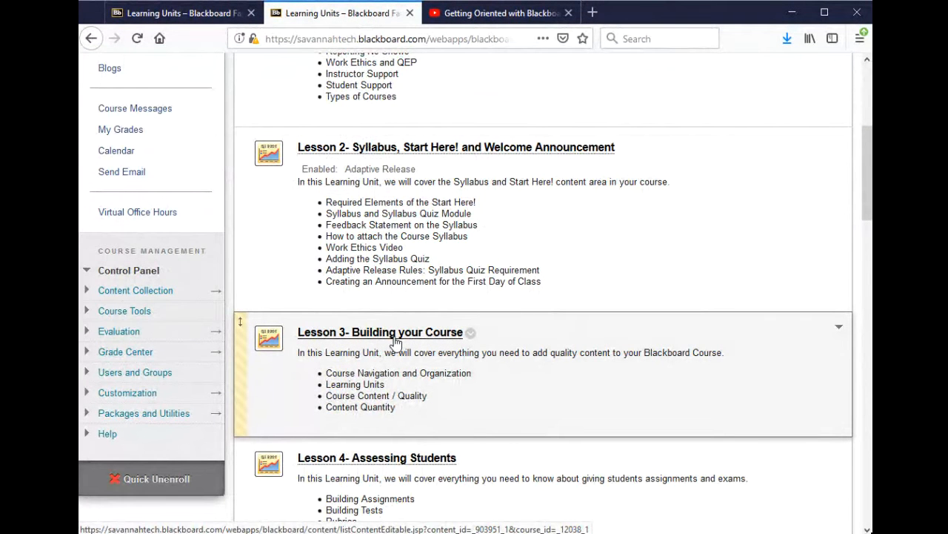
{"action": "left_click", "coordinate": [398, 341]}
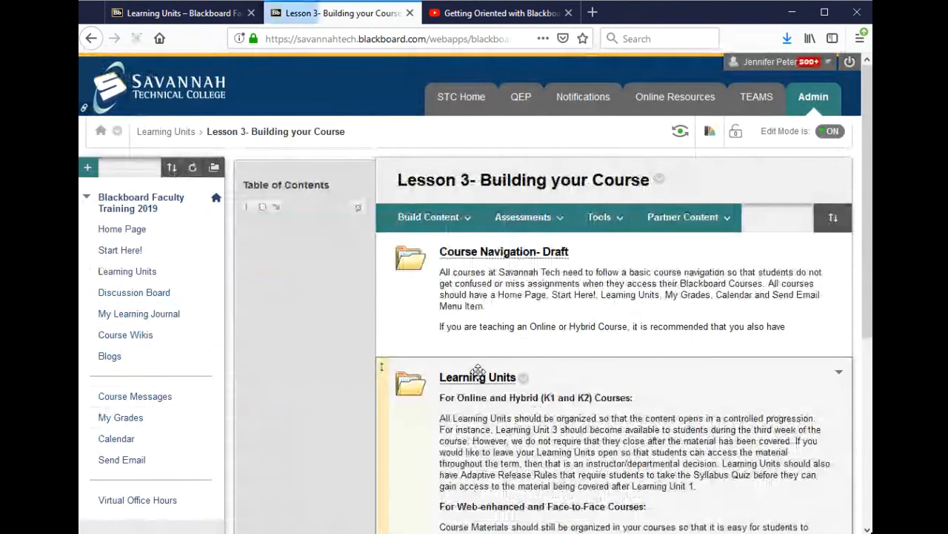
Create a new content Item in the lesson and name it "Getting Oriented with Blackboard"
{"action": "left_click", "coordinate": [431, 221]}
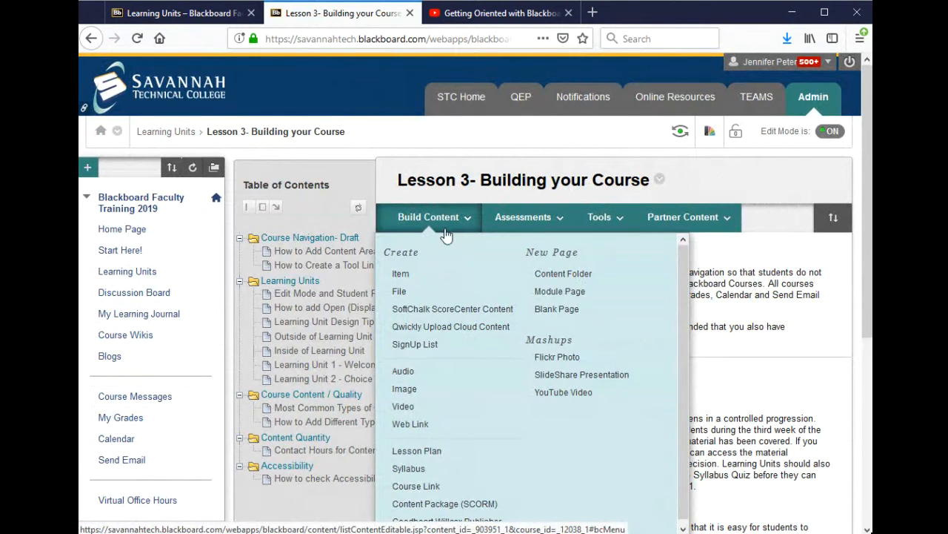
{"action": "left_click", "coordinate": [408, 277]}
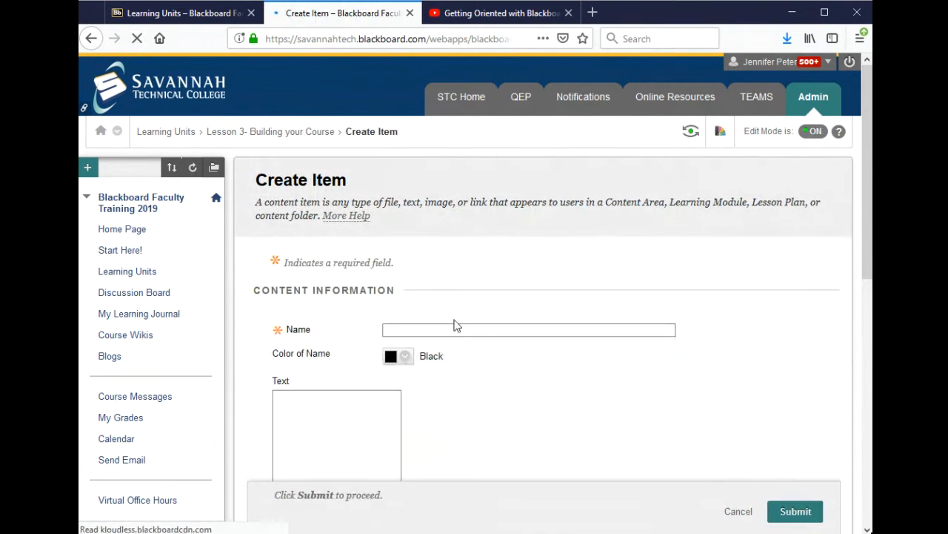
{"action": "left_click", "coordinate": [451, 328]}
{"action": "type", "text": "Getting"}
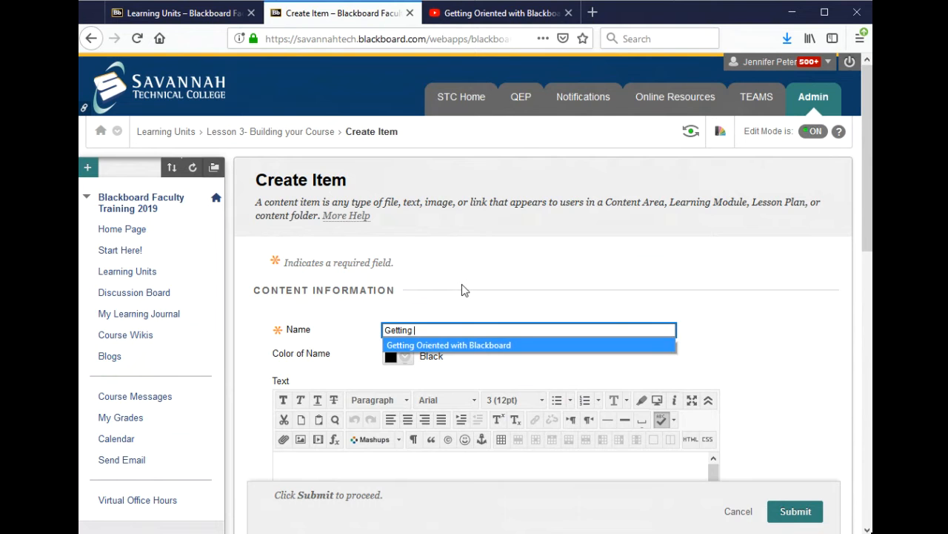
{"action": "key", "text": "Return"}
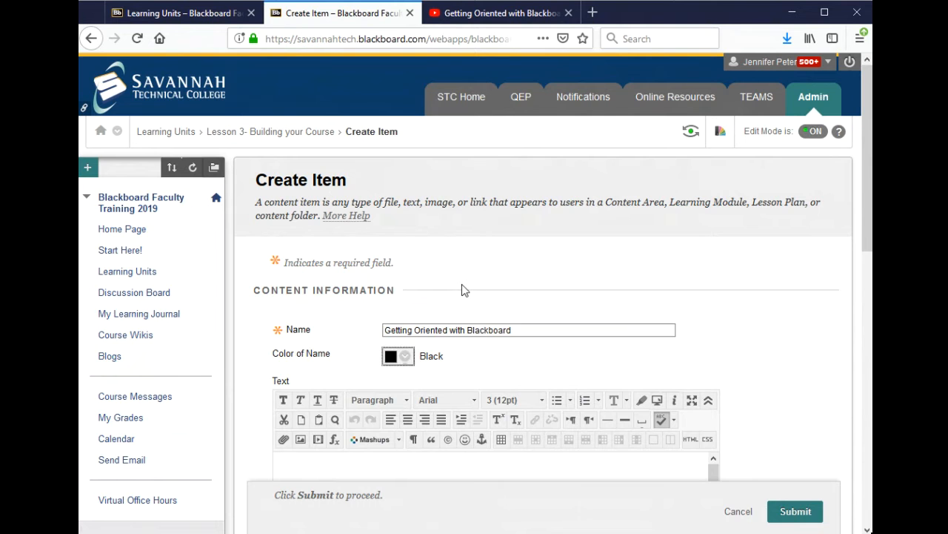
Embed the YouTube video in the item's text body using the copied iframe code
{"action": "scroll", "coordinate": [690, 299], "scroll_direction": "down", "scroll_amount": 2}
{"action": "scroll", "coordinate": [708, 297], "scroll_direction": "down", "scroll_amount": 2}
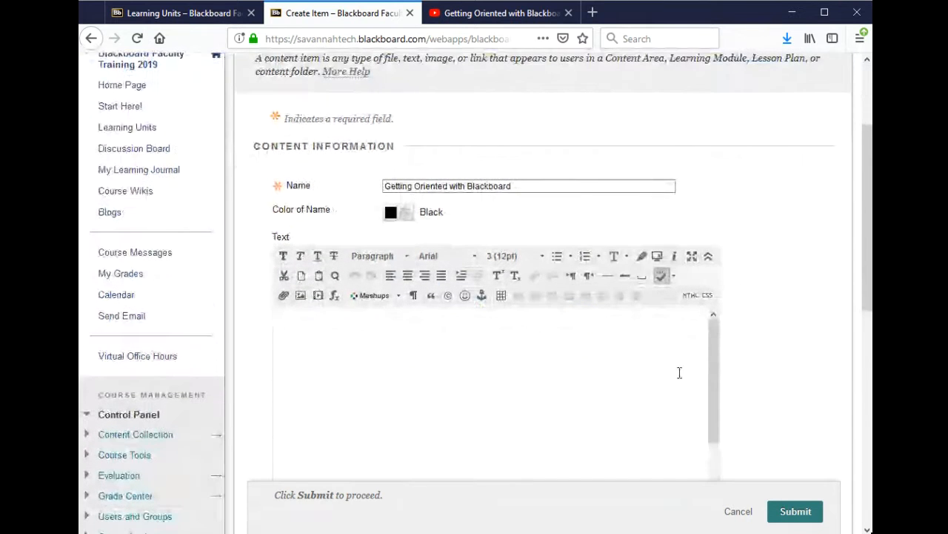
{"action": "left_click", "coordinate": [680, 370]}
{"action": "scroll", "coordinate": [749, 313], "scroll_direction": "down", "scroll_amount": 2}
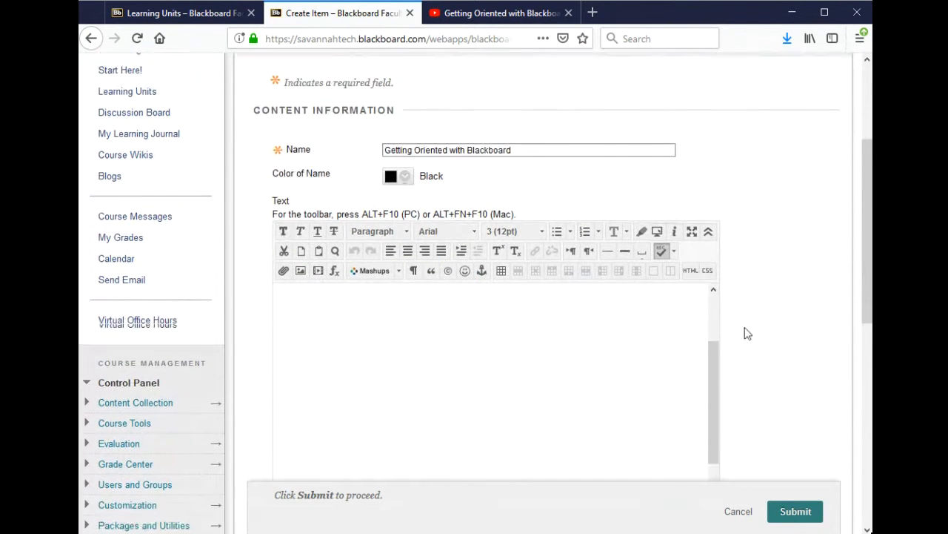
{"action": "left_click_drag", "start_coordinate": [717, 354], "coordinate": [703, 288]}
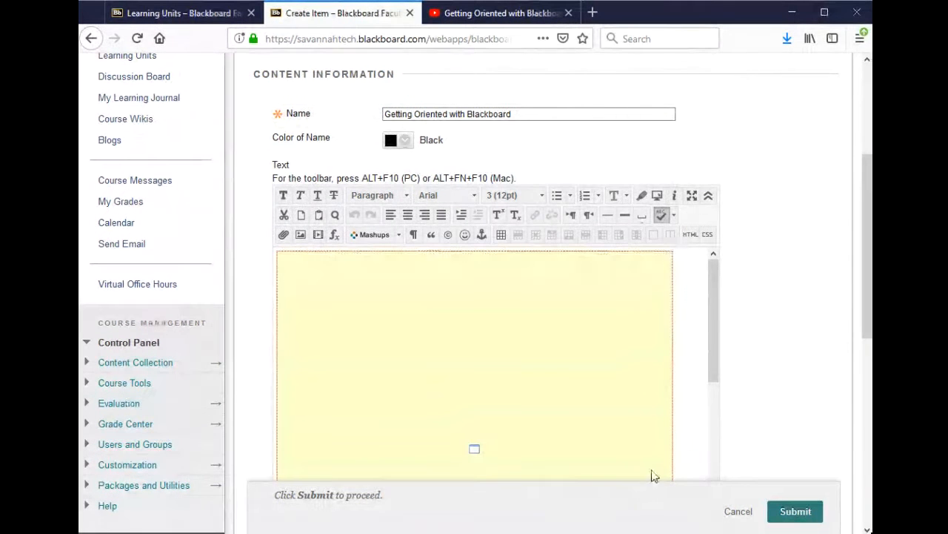
Review the item's attachment and standard options, and submit the new item to the lesson
{"action": "scroll", "coordinate": [783, 301], "scroll_direction": "down", "scroll_amount": 3}
{"action": "scroll", "coordinate": [716, 292], "scroll_direction": "down", "scroll_amount": 1}
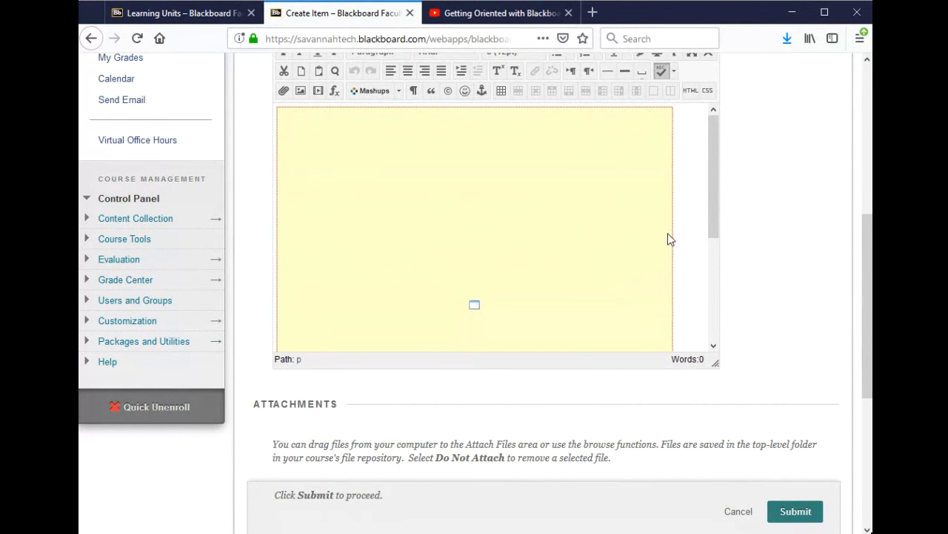
{"action": "scroll", "coordinate": [768, 244], "scroll_direction": "down", "scroll_amount": 5}
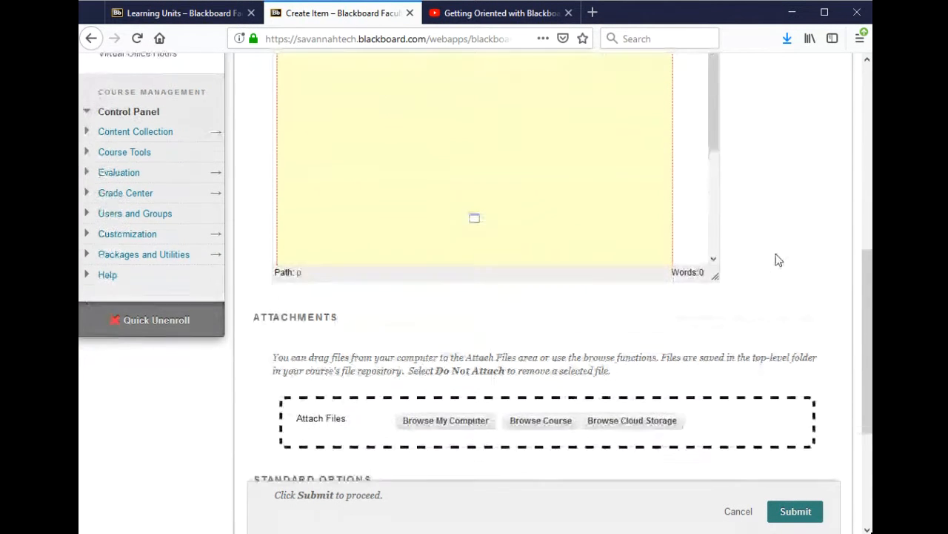
{"action": "scroll", "coordinate": [301, 193], "scroll_direction": "down", "scroll_amount": 2}
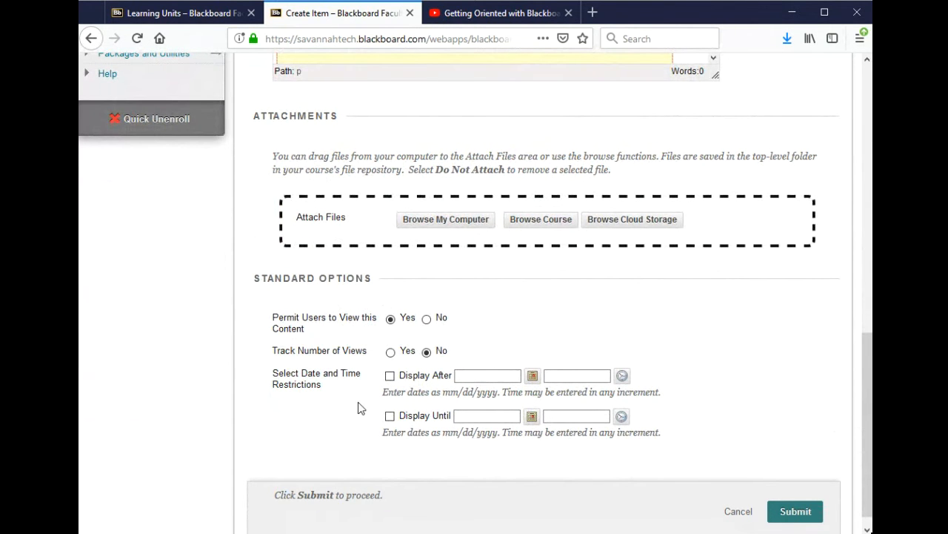
{"action": "scroll", "coordinate": [333, 401], "scroll_direction": "down", "scroll_amount": 1}
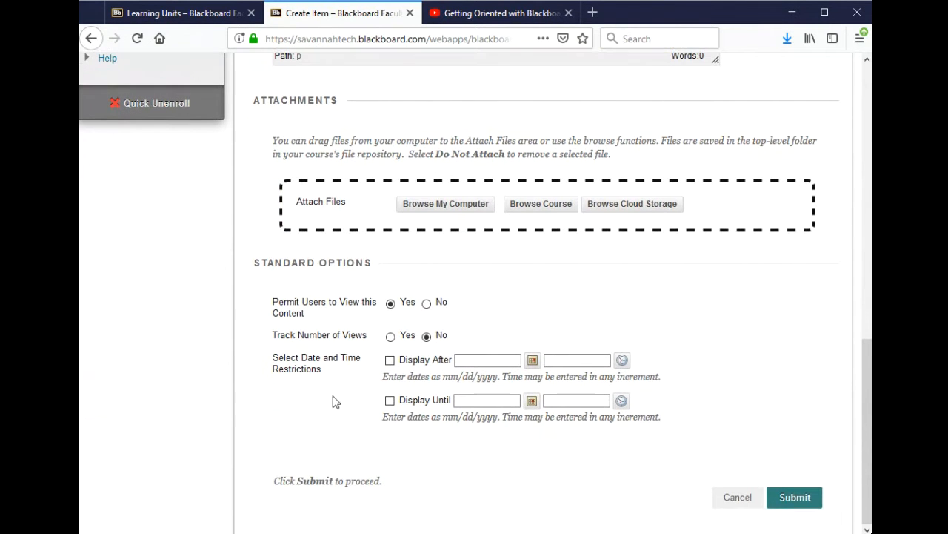
{"action": "left_click", "coordinate": [794, 502]}
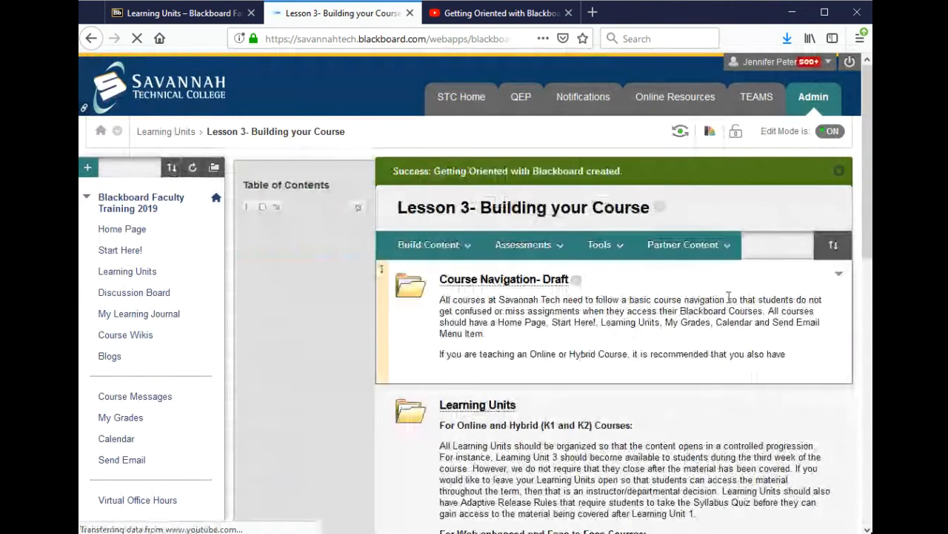
Check the embedded video at the end of the Lesson 3 content and display its share link
{"action": "scroll", "coordinate": [730, 297], "scroll_direction": "down", "scroll_amount": 3}
{"action": "scroll", "coordinate": [730, 312], "scroll_direction": "down", "scroll_amount": 5}
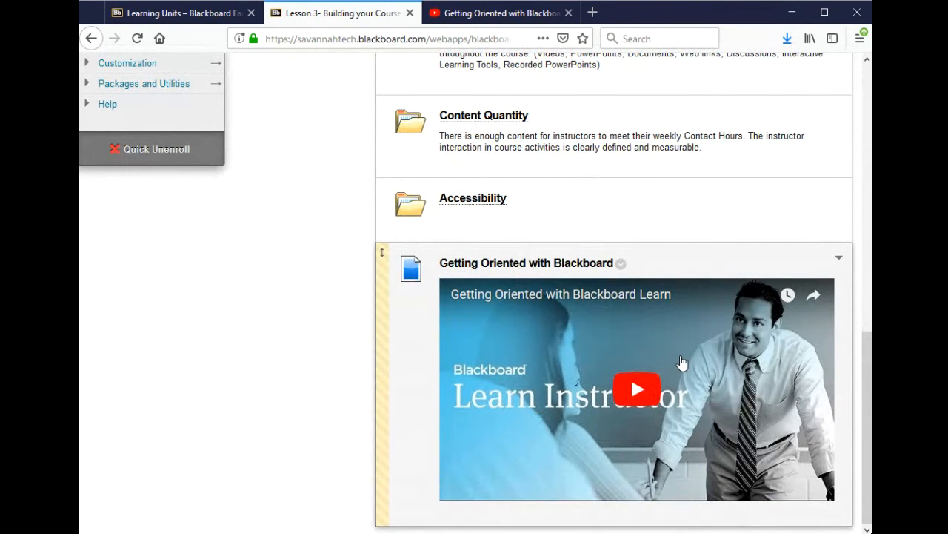
{"action": "left_click", "coordinate": [815, 300]}
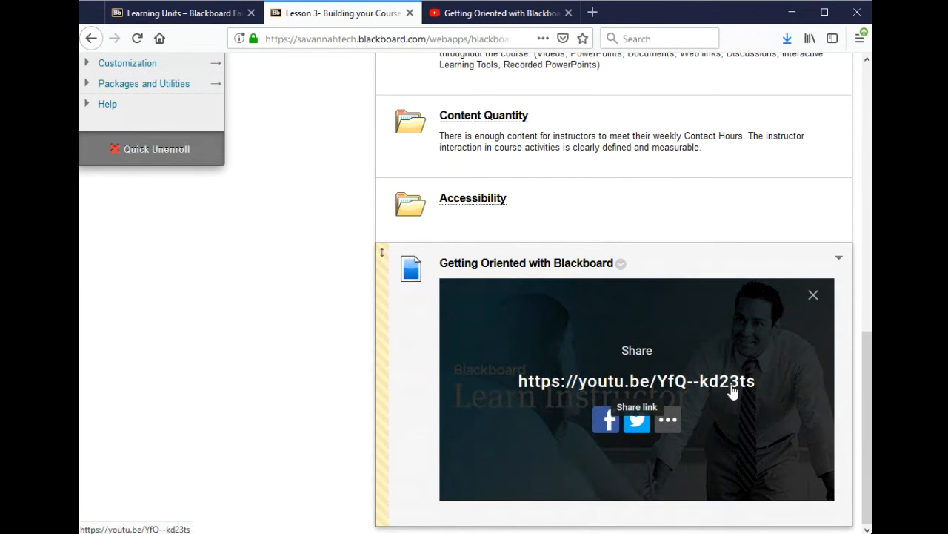
Test the embedded video's share link on YouTube, return to the lesson, close the share overlay and try the video's playback
{"action": "left_click", "coordinate": [733, 391]}
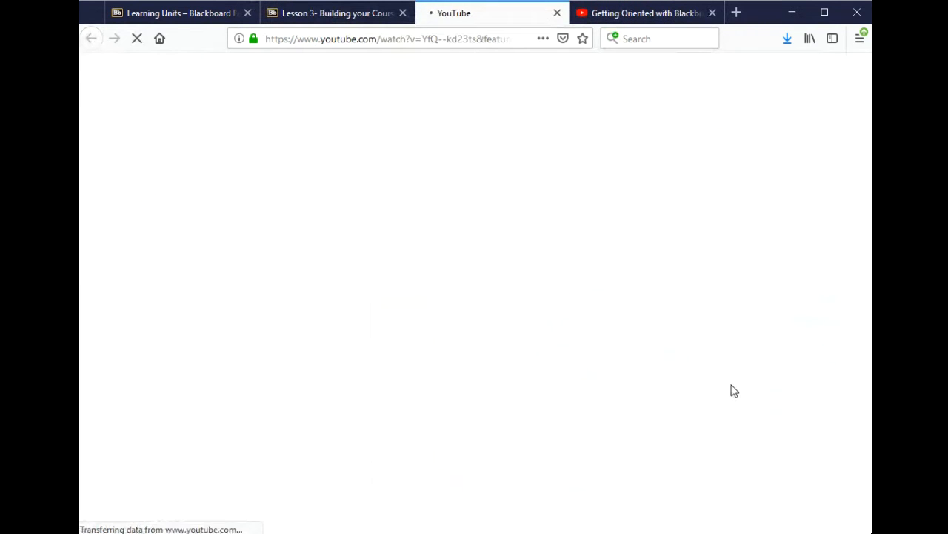
{"action": "left_click", "coordinate": [558, 13]}
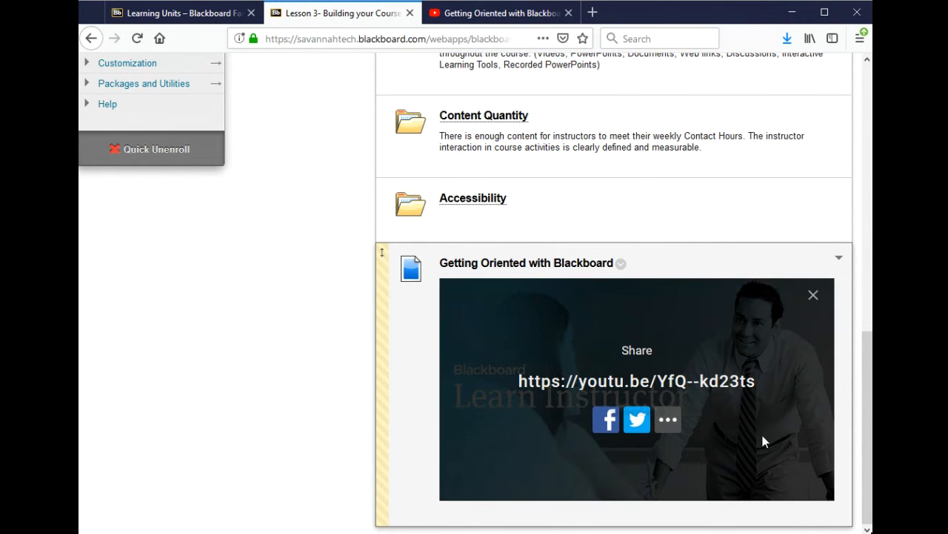
{"action": "left_click", "coordinate": [813, 296]}
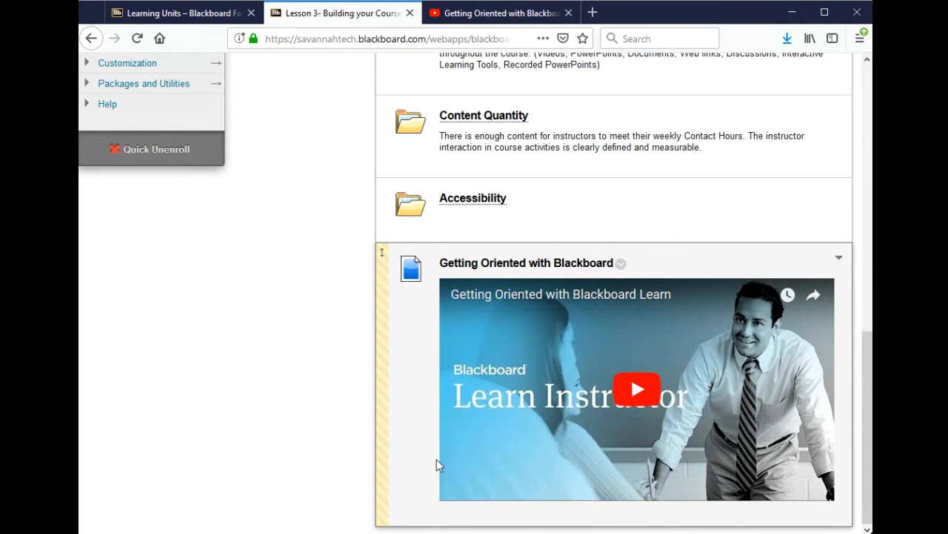
{"action": "left_click", "coordinate": [569, 432]}
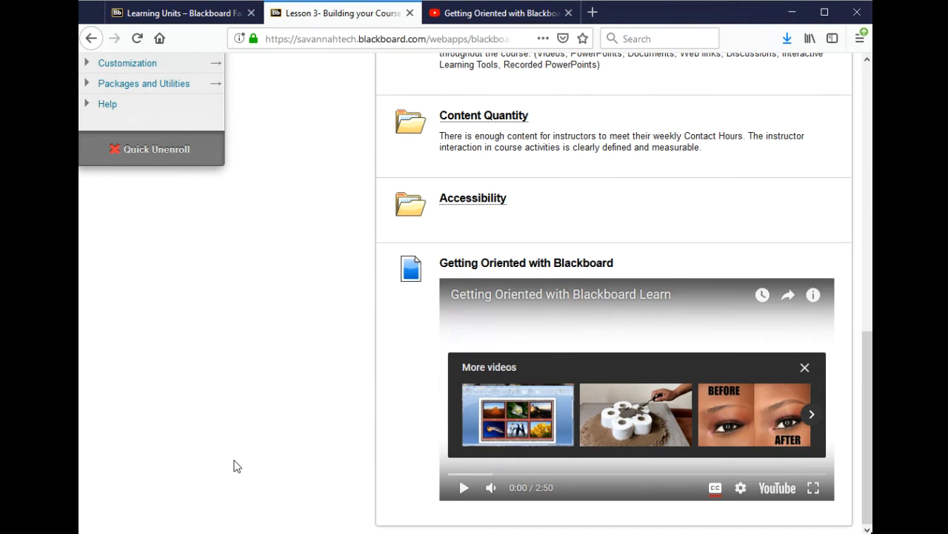
Start adding a YouTube Video mashup to Lesson 3 and search for "Getting Oriented with Blackboard" with English as the language
{"action": "scroll", "coordinate": [242, 459], "scroll_direction": "up", "scroll_amount": 3}
{"action": "scroll", "coordinate": [240, 461], "scroll_direction": "up", "scroll_amount": 10}
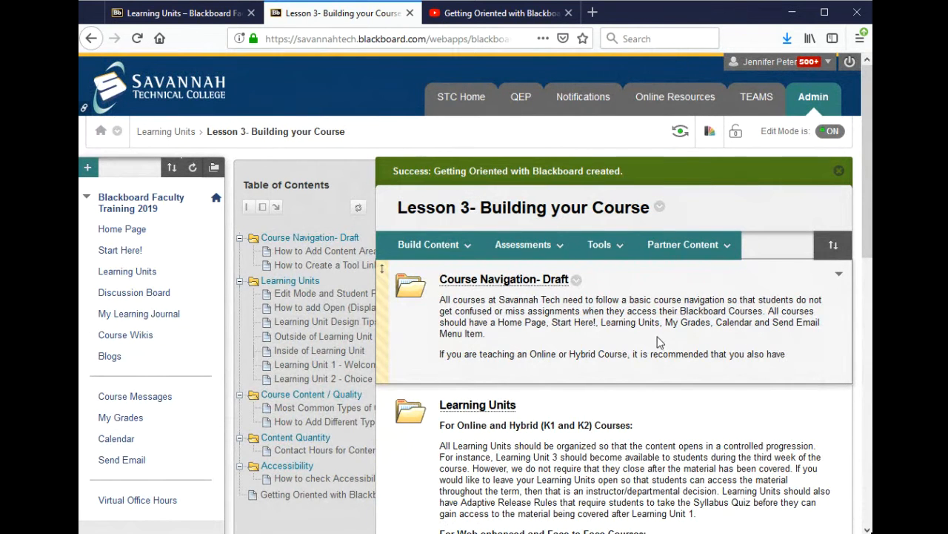
{"action": "left_click", "coordinate": [443, 252]}
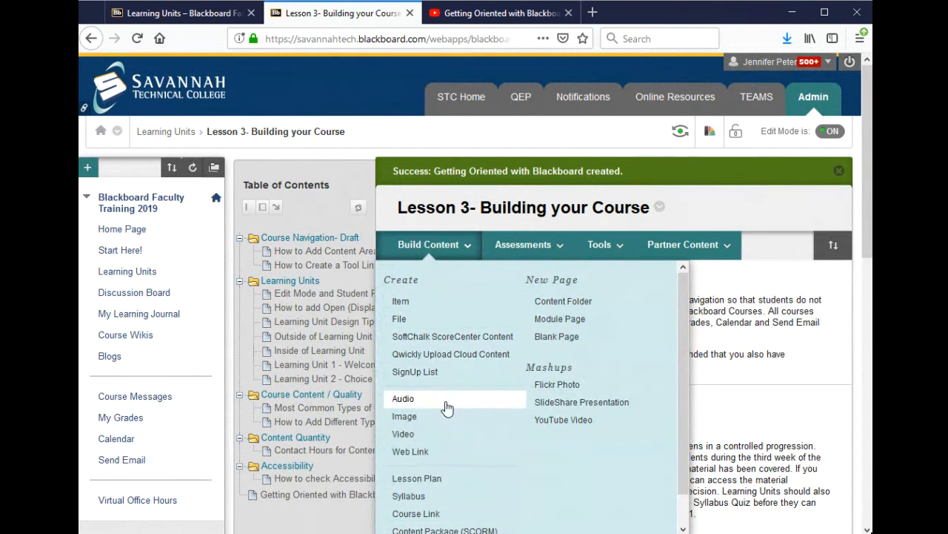
{"action": "left_click", "coordinate": [563, 420]}
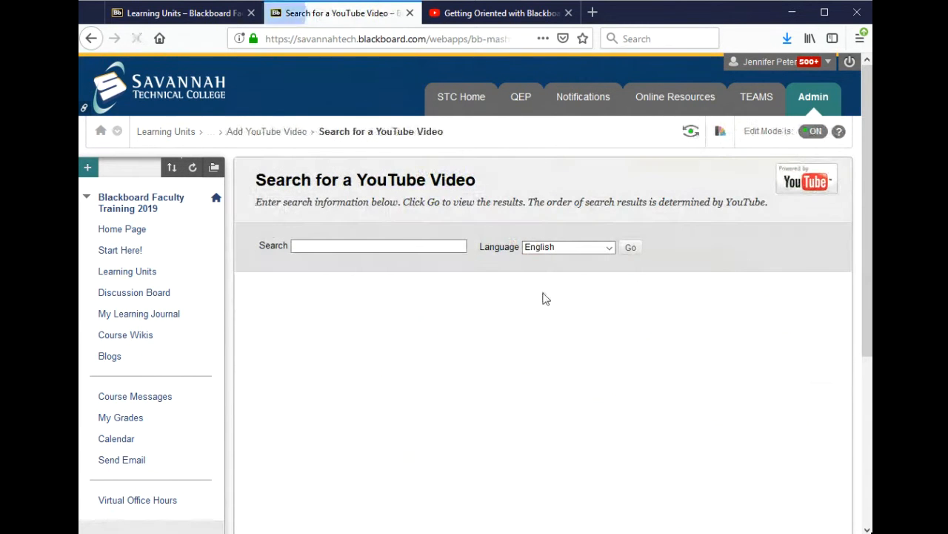
{"action": "left_click", "coordinate": [412, 248]}
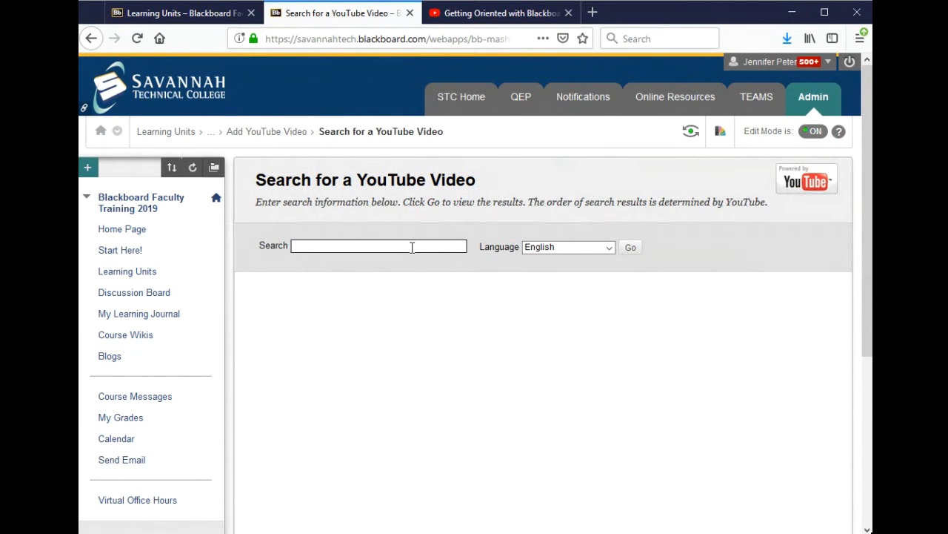
{"action": "type", "text": "Getting"}
{"action": "key", "text": "Down"}
{"action": "key", "text": "Tab"}
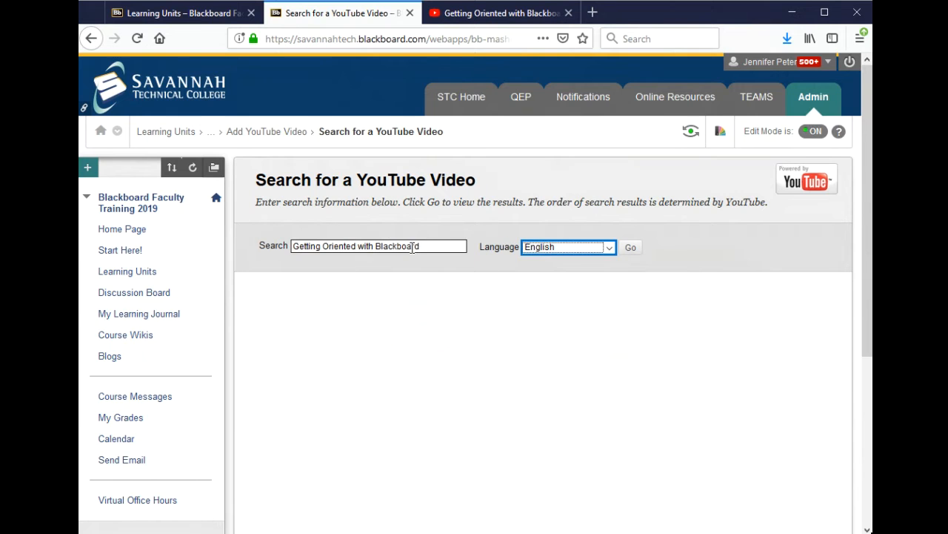
{"action": "left_click", "coordinate": [450, 212]}
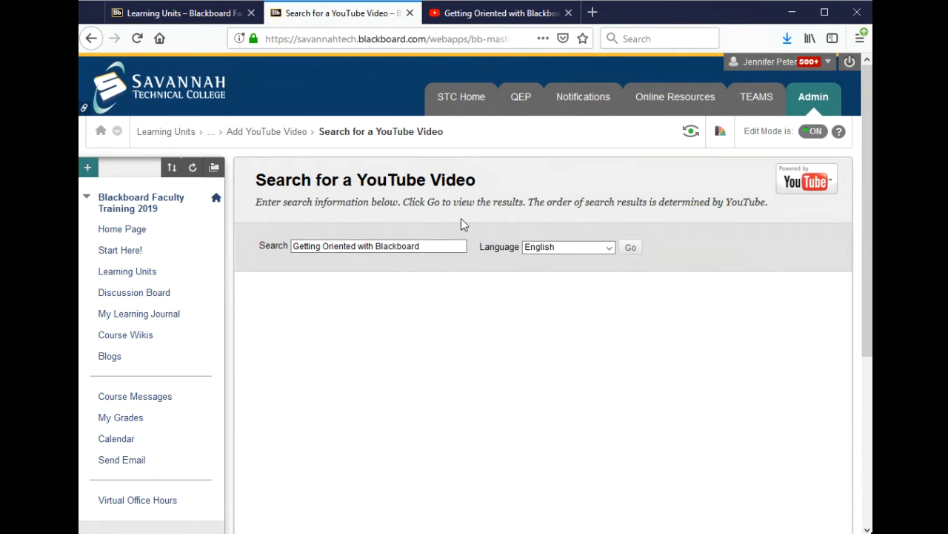
{"action": "left_click", "coordinate": [630, 249]}
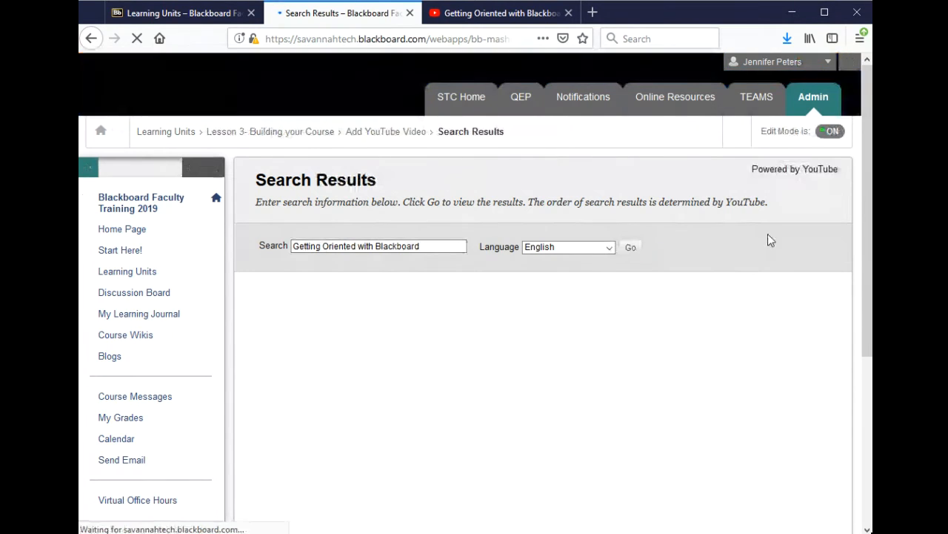
Check the upload-date and sorting choices, and select the "Getting Oriented with Blackboard Learn" result added 10/17/16
{"action": "scroll", "coordinate": [787, 255], "scroll_direction": "down", "scroll_amount": 2}
{"action": "left_click", "coordinate": [790, 272]}
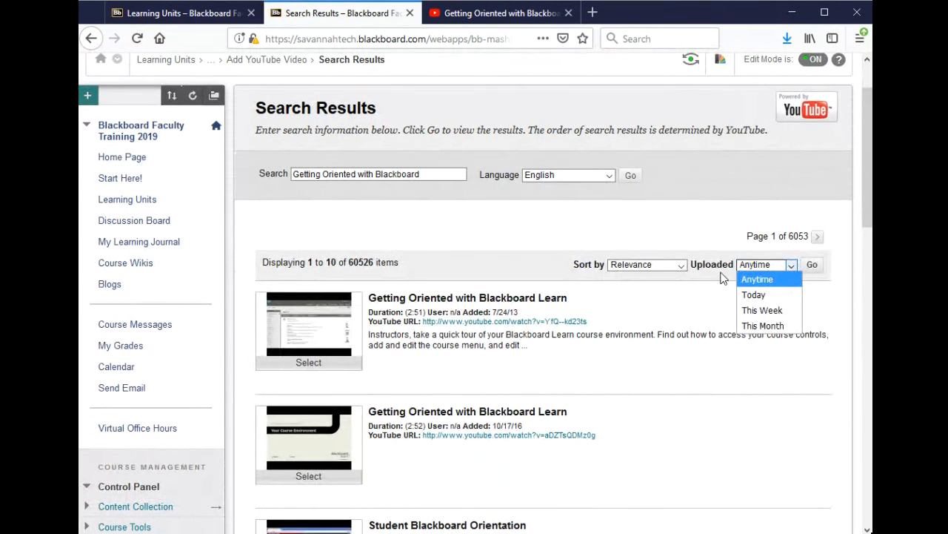
{"action": "left_click", "coordinate": [680, 266]}
{"action": "left_click", "coordinate": [681, 266]}
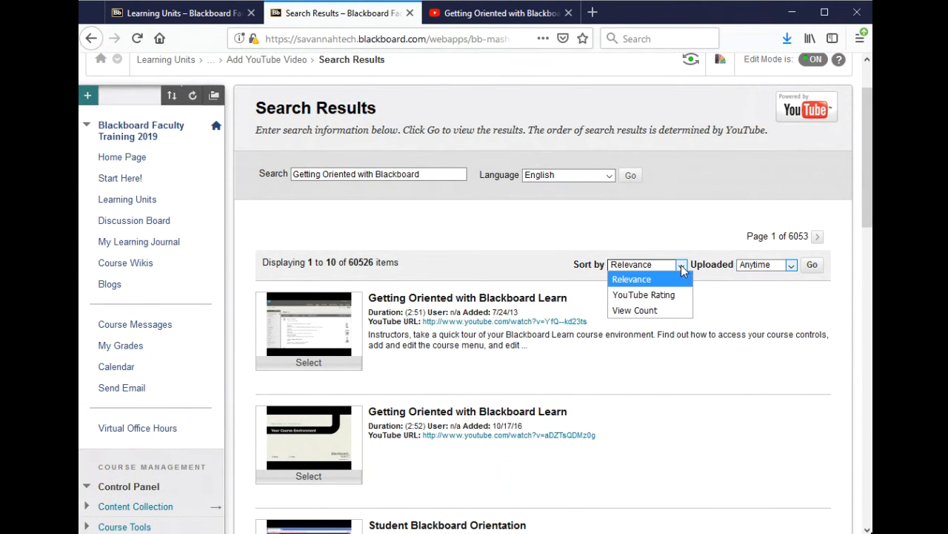
{"action": "left_click", "coordinate": [681, 265]}
{"action": "scroll", "coordinate": [647, 392], "scroll_direction": "down", "scroll_amount": 2}
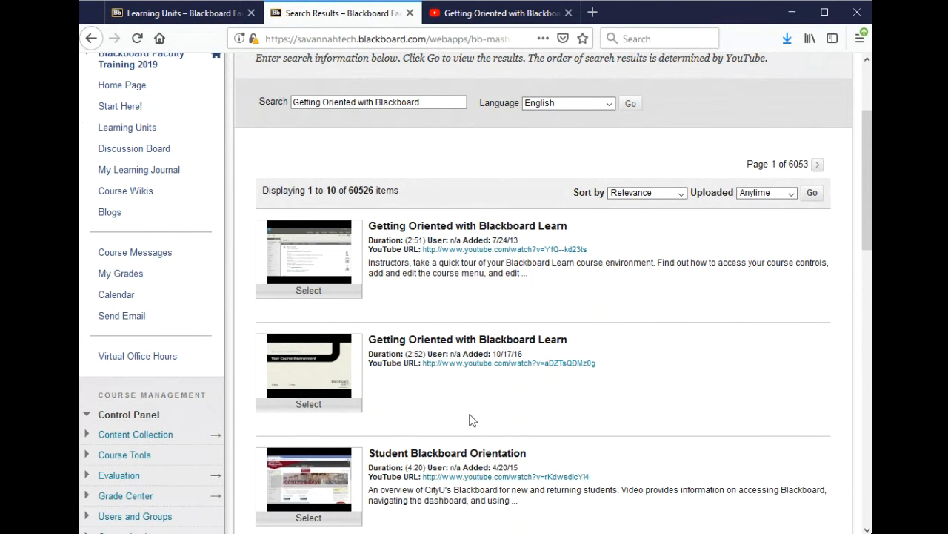
{"action": "left_click", "coordinate": [320, 405]}
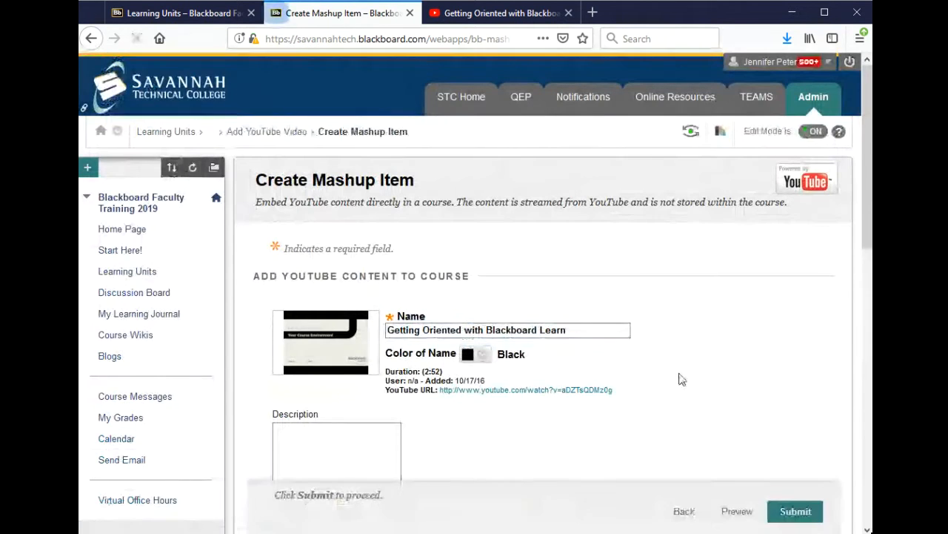
Set the mashup's view to Embed Video and Show YouTube URL to Yes
{"action": "scroll", "coordinate": [704, 260], "scroll_direction": "down", "scroll_amount": 3}
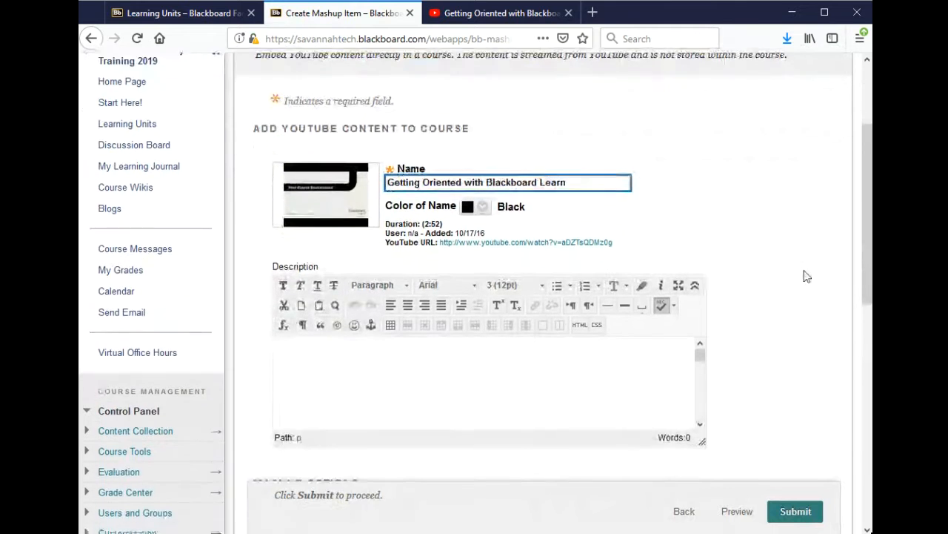
{"action": "scroll", "coordinate": [763, 344], "scroll_direction": "down", "scroll_amount": 3}
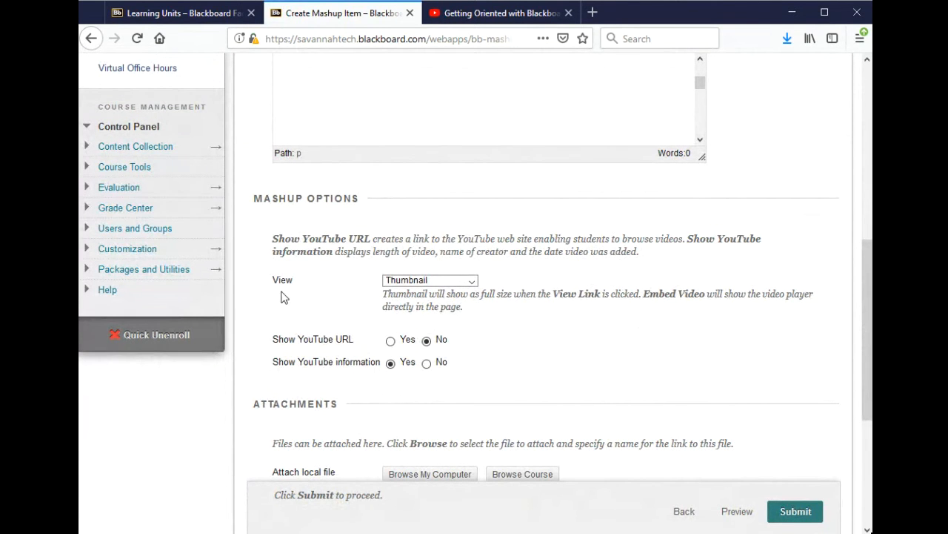
{"action": "left_click", "coordinate": [472, 279]}
{"action": "left_click", "coordinate": [413, 326]}
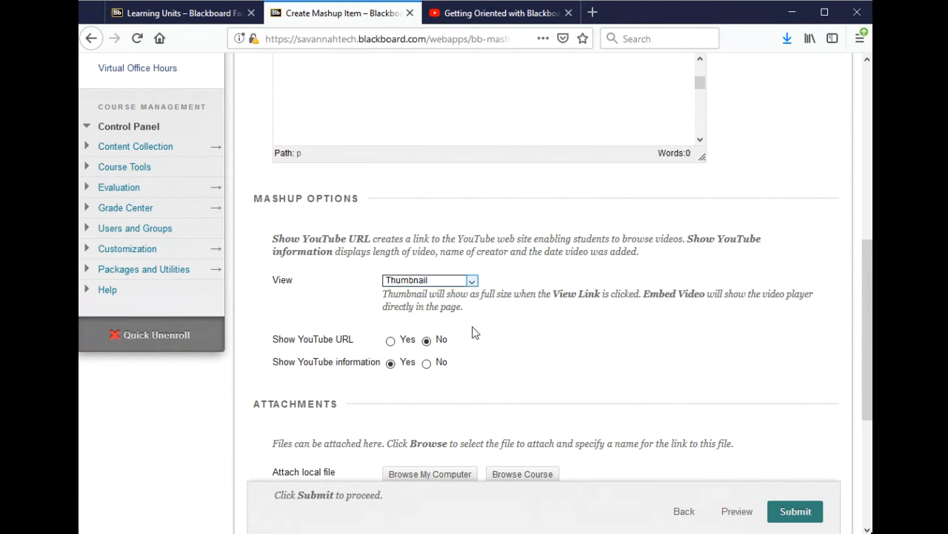
{"action": "left_click", "coordinate": [595, 332]}
{"action": "left_click", "coordinate": [391, 341]}
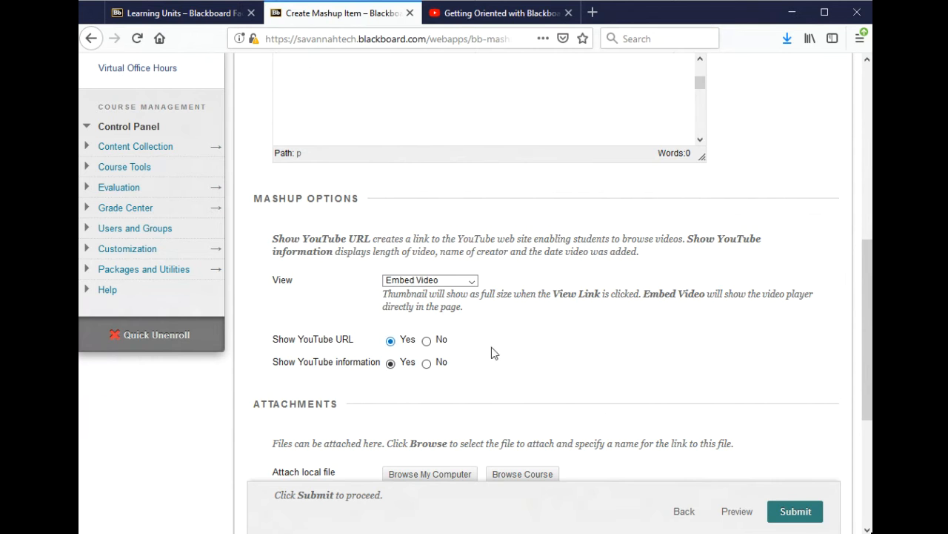
Review the mashup's attachment and standard options, and submit the item to the lesson
{"action": "scroll", "coordinate": [602, 384], "scroll_direction": "down", "scroll_amount": 2}
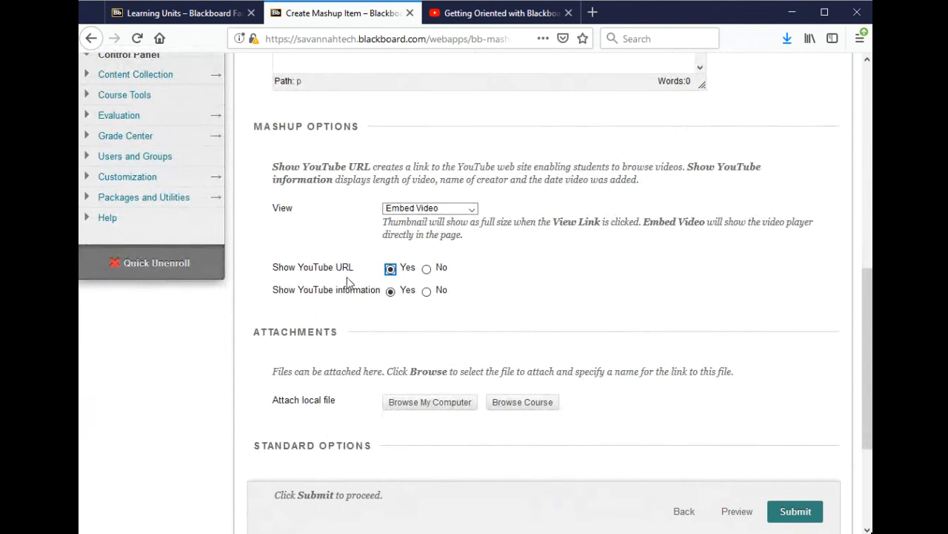
{"action": "scroll", "coordinate": [647, 301], "scroll_direction": "down", "scroll_amount": 2}
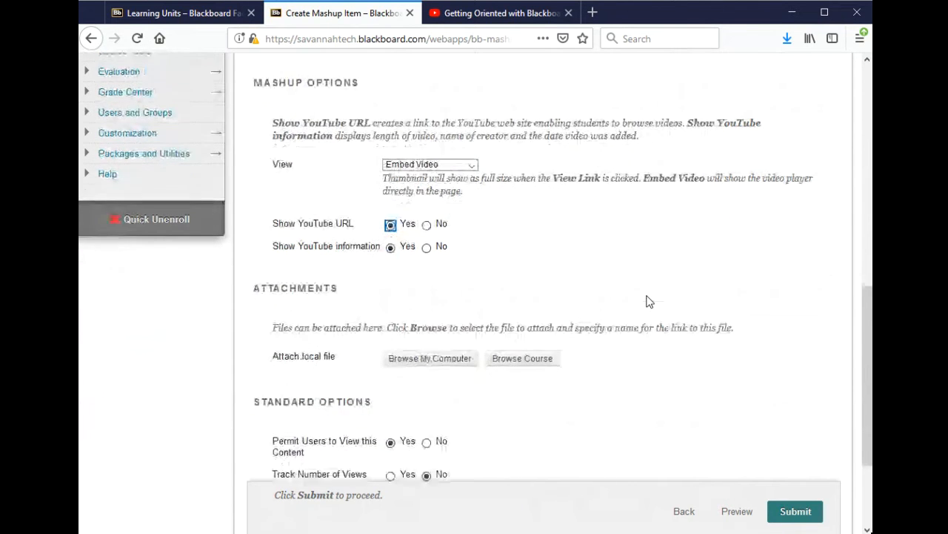
{"action": "scroll", "coordinate": [314, 296], "scroll_direction": "down", "scroll_amount": 3}
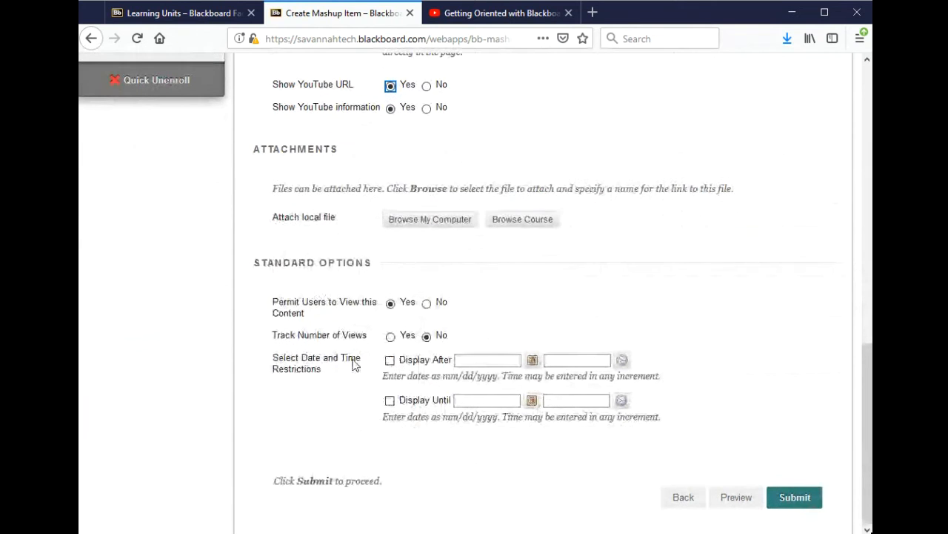
{"action": "left_click", "coordinate": [796, 503]}
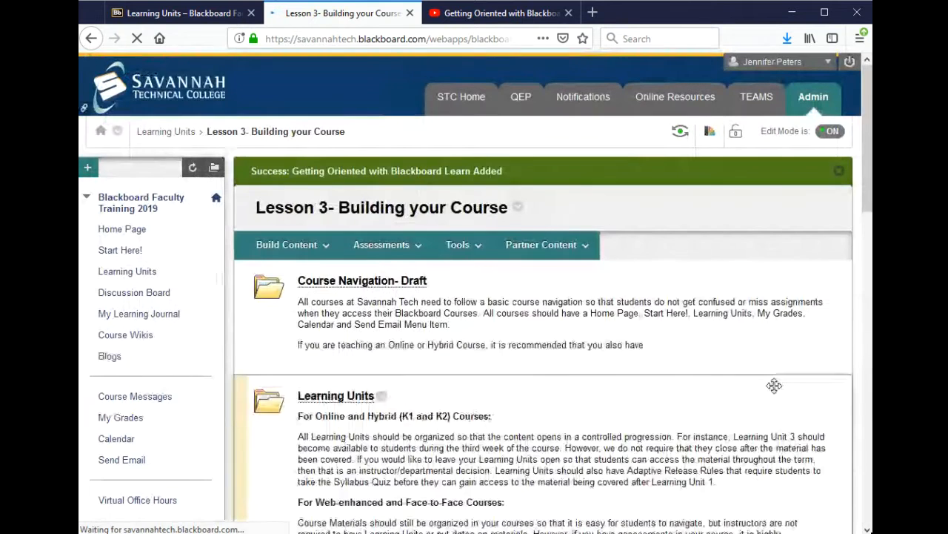
Check the mashup video at the end of the lesson by playing and pausing it and viewing its share link
{"action": "scroll", "coordinate": [790, 356], "scroll_direction": "down", "scroll_amount": 14}
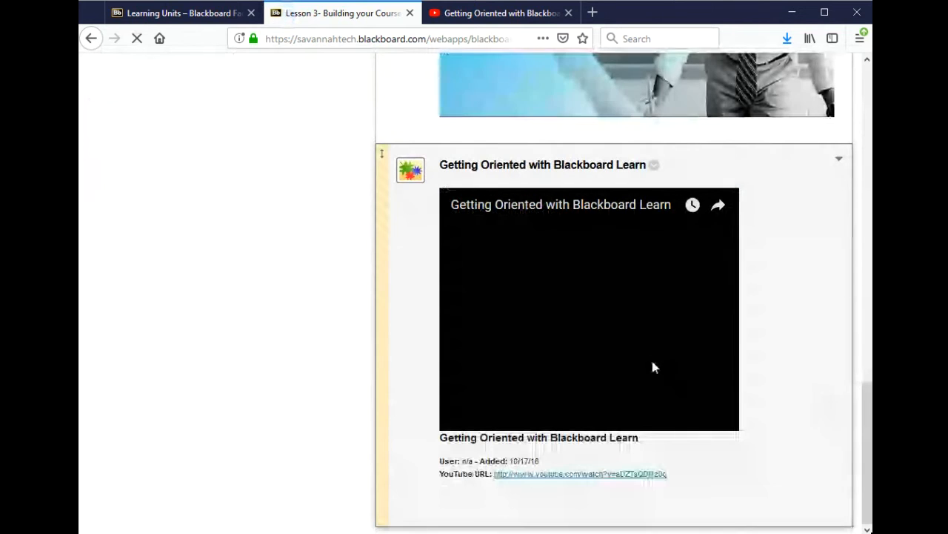
{"action": "left_click", "coordinate": [595, 314]}
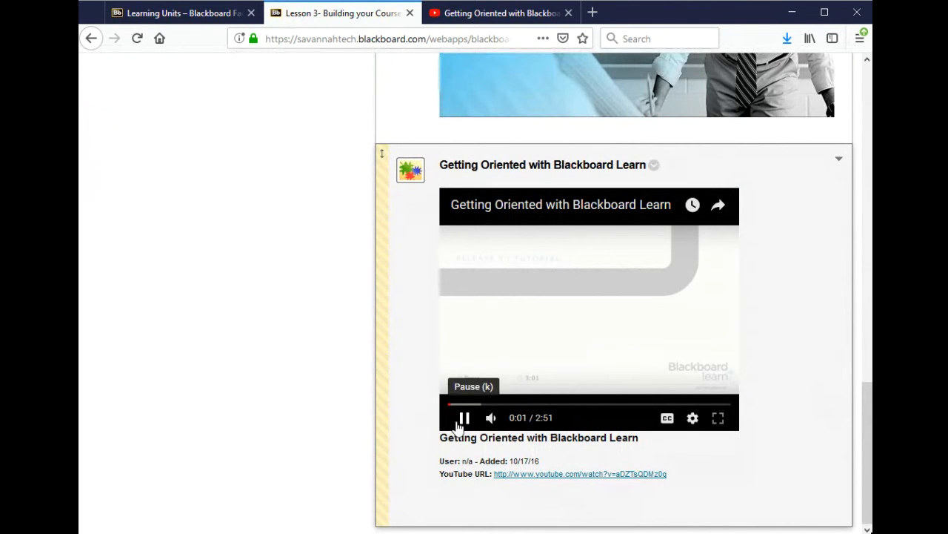
{"action": "left_click", "coordinate": [465, 417]}
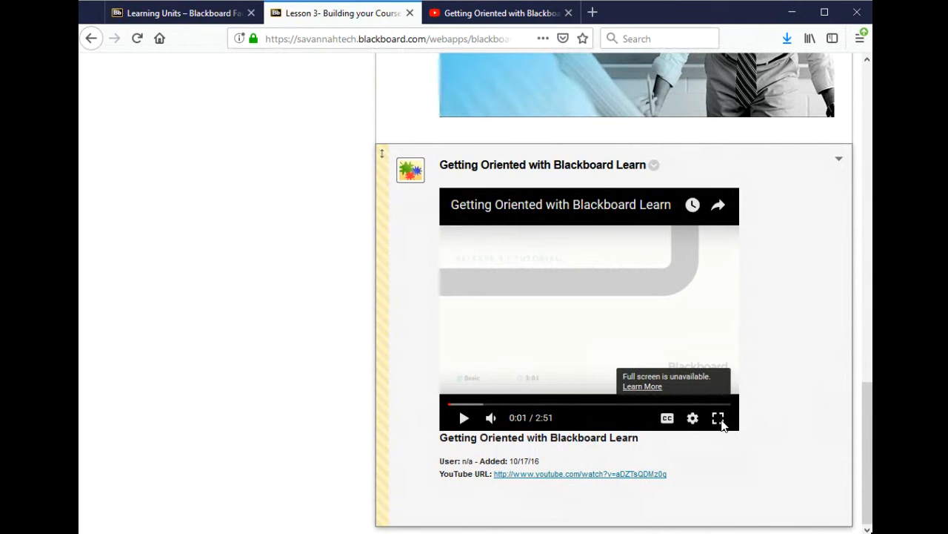
{"action": "left_click", "coordinate": [718, 208]}
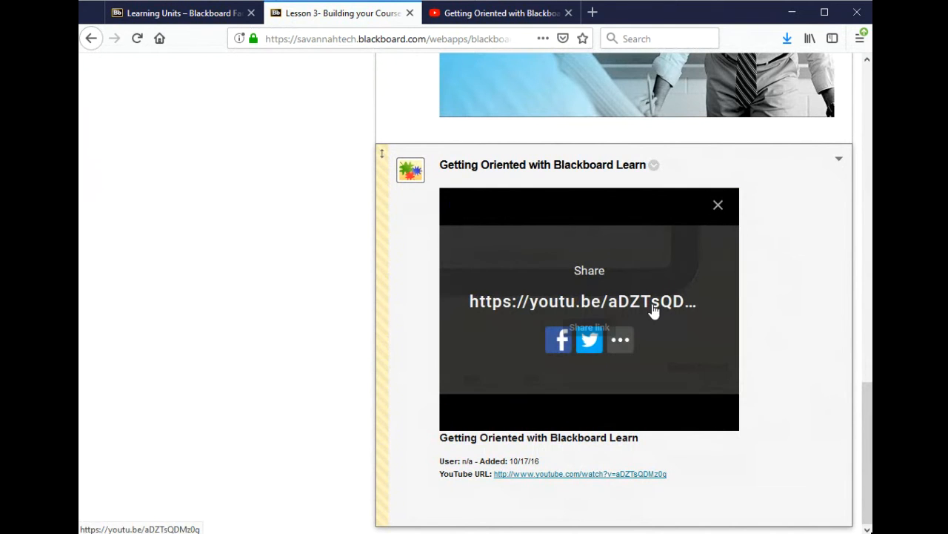
{"action": "left_click", "coordinate": [718, 206]}
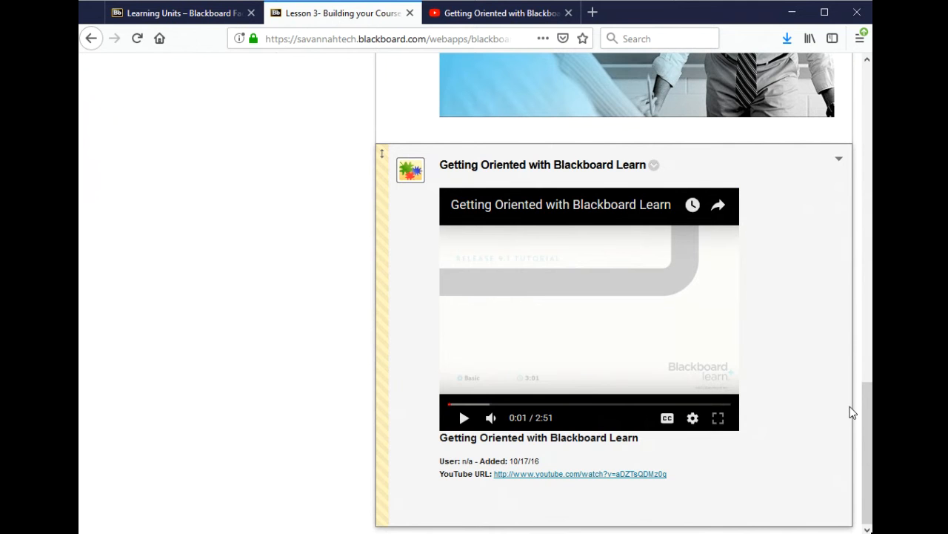
Compare the lesson's embedded "Getting Oriented with Blackboard" video with its captioned original on YouTube
{"action": "scroll", "coordinate": [840, 437], "scroll_direction": "up", "scroll_amount": 5}
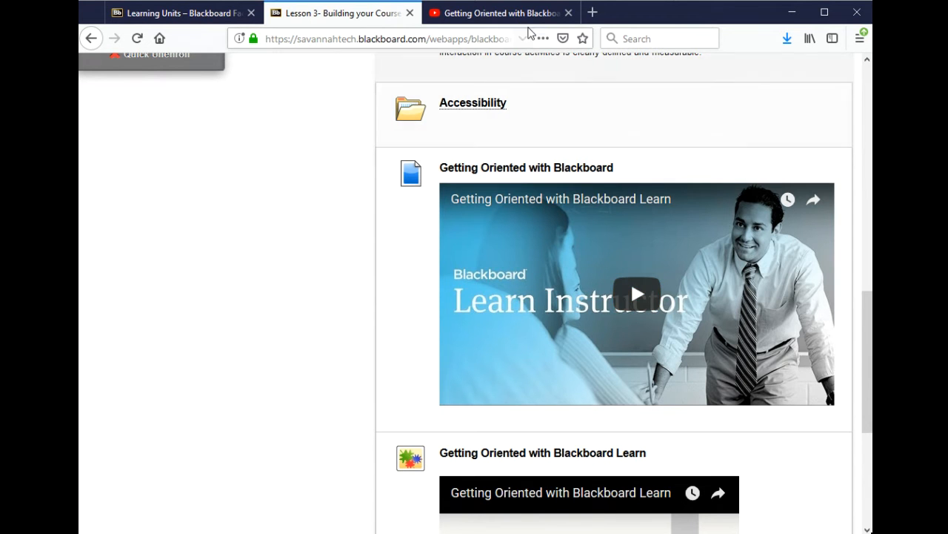
{"action": "left_click", "coordinate": [532, 14]}
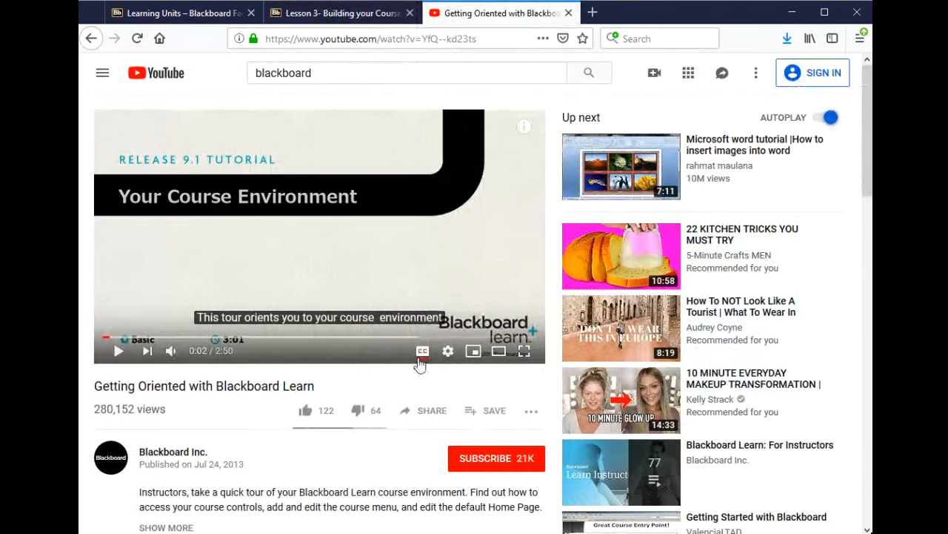
{"action": "left_click", "coordinate": [358, 15]}
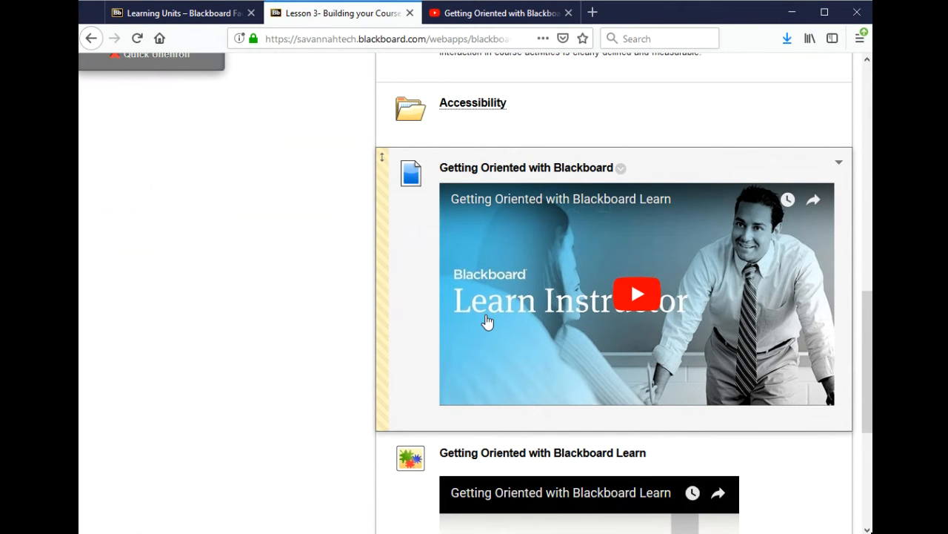
Switch to YouTube, search again for "blackboard" and filter the results by Subtitles/CC
{"action": "left_click", "coordinate": [499, 14]}
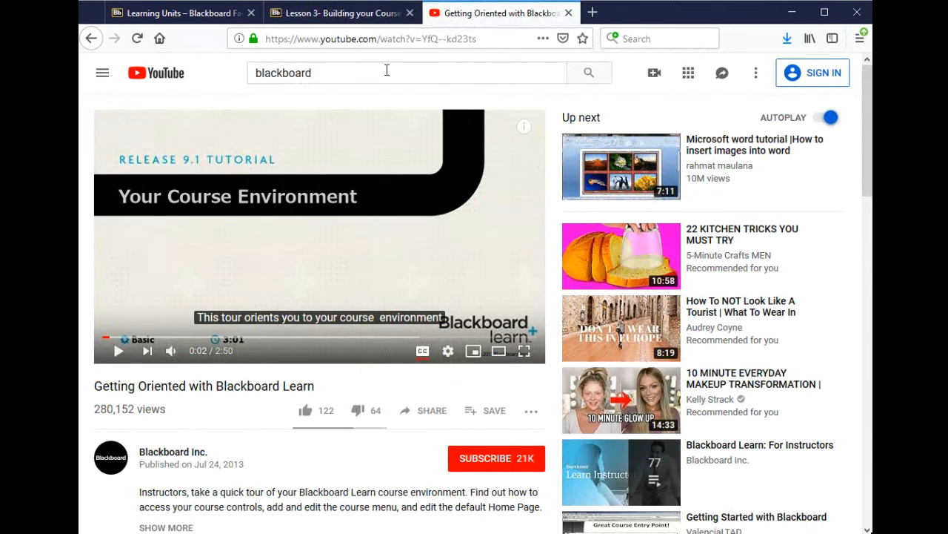
{"action": "left_click", "coordinate": [459, 71]}
{"action": "key", "text": "Return"}
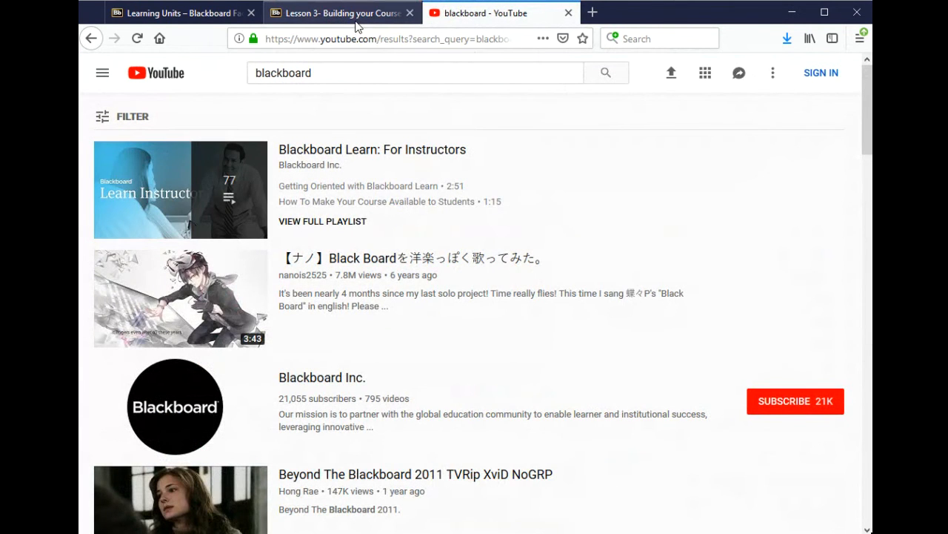
{"action": "left_click", "coordinate": [137, 119]}
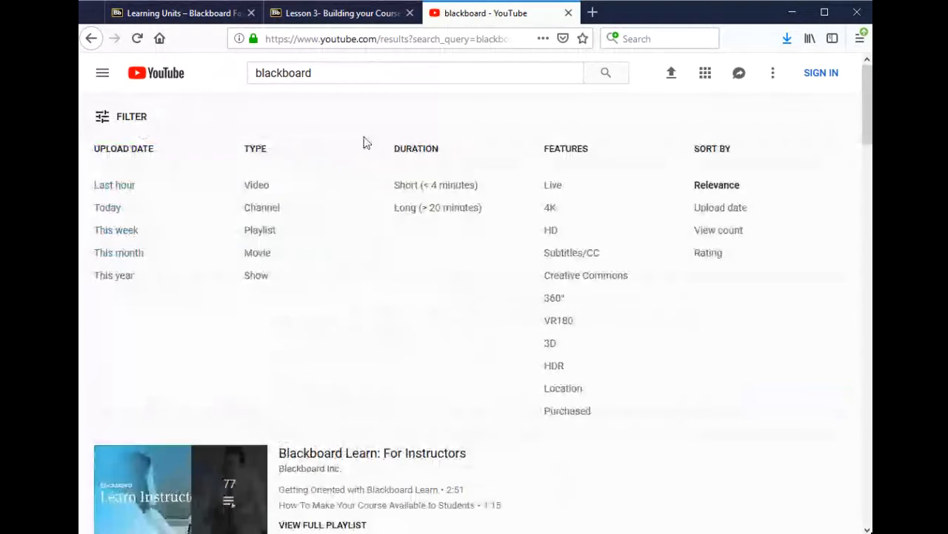
{"action": "left_click", "coordinate": [568, 255]}
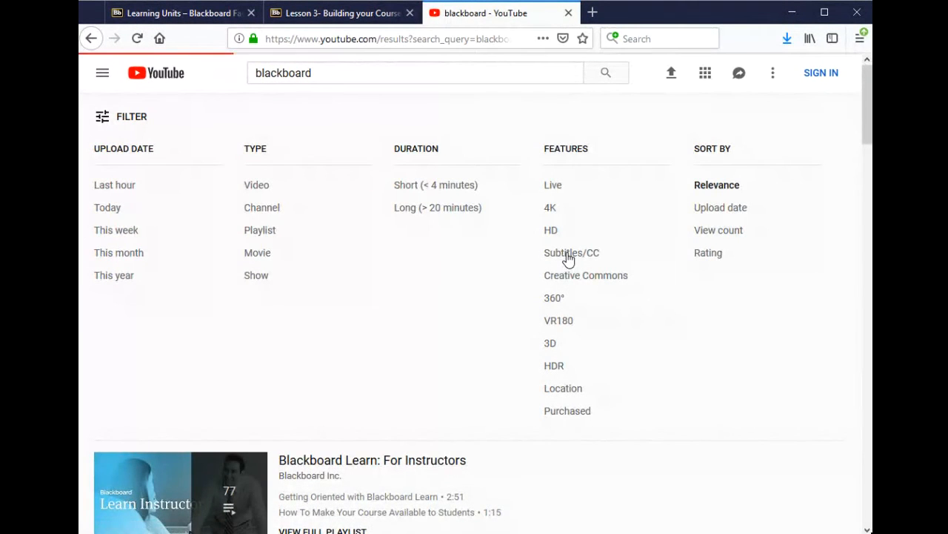
Look through the captioned YouTube results, and return to the Blackboard lesson to start a YouTube Video mashup
{"action": "scroll", "coordinate": [459, 282], "scroll_direction": "down", "scroll_amount": 2}
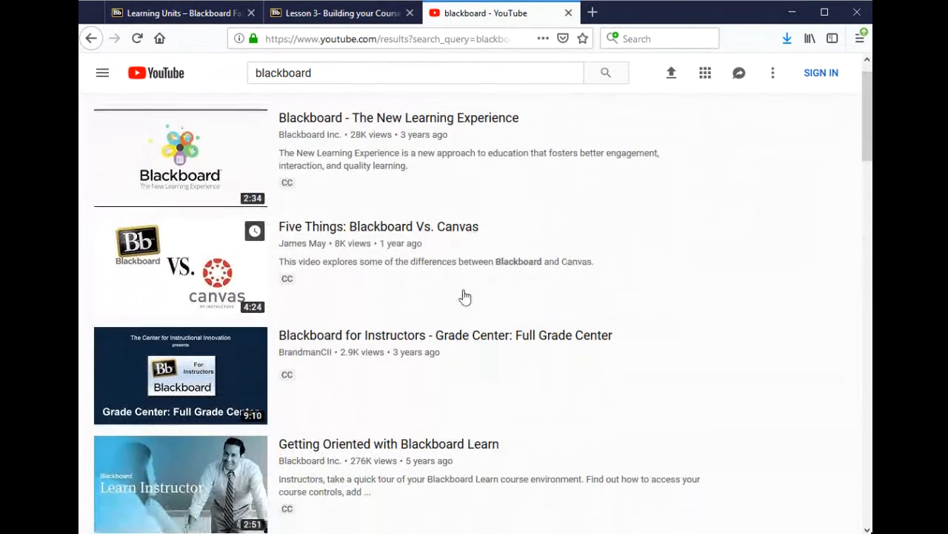
{"action": "scroll", "coordinate": [465, 297], "scroll_direction": "down", "scroll_amount": 1}
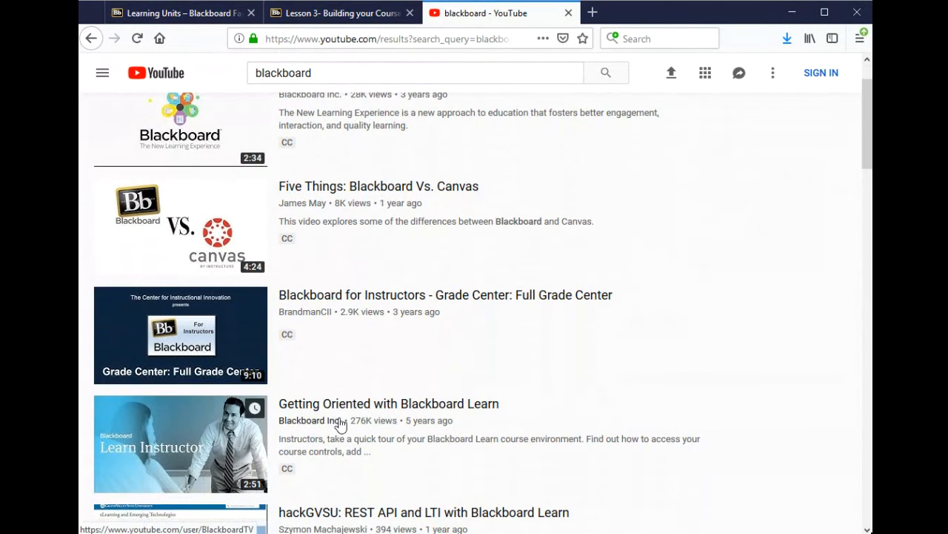
{"action": "left_click", "coordinate": [361, 14]}
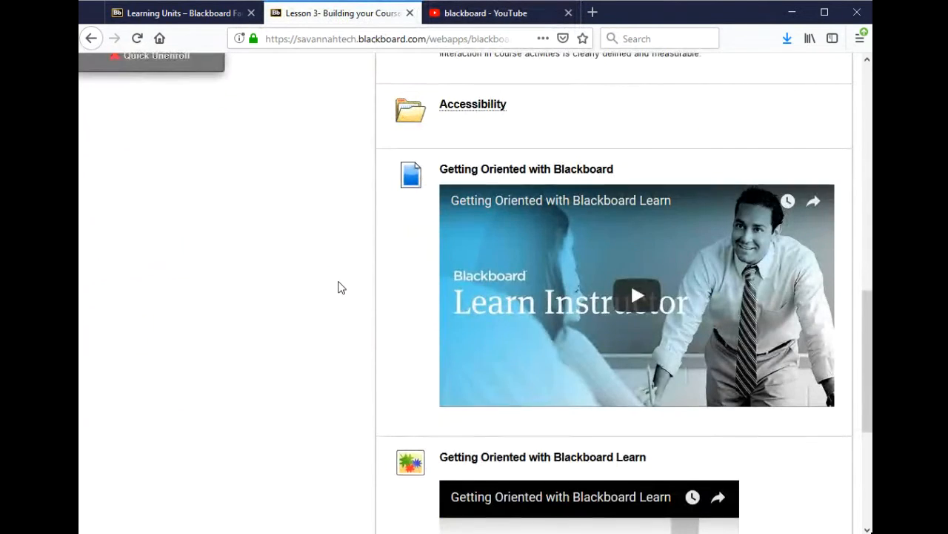
{"action": "scroll", "coordinate": [338, 288], "scroll_direction": "up", "scroll_amount": 6}
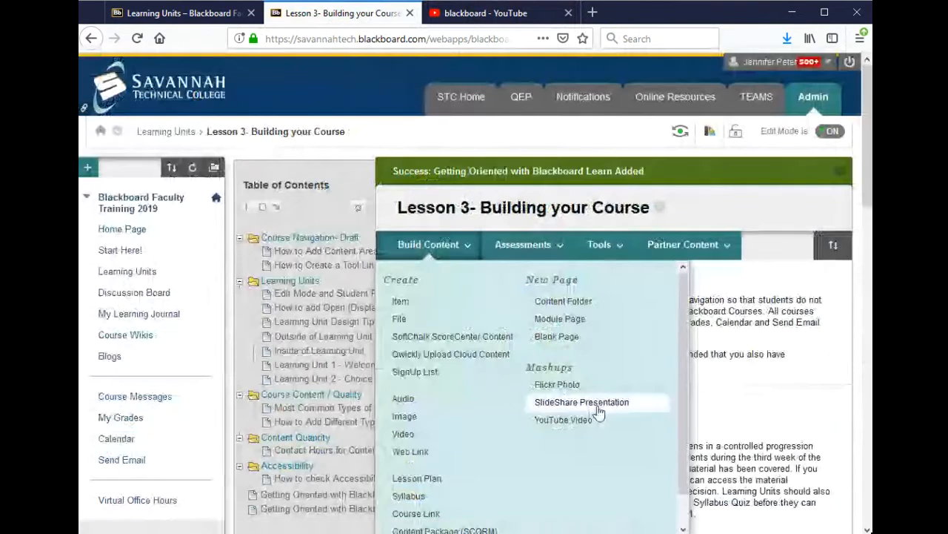
{"action": "left_click", "coordinate": [600, 421]}
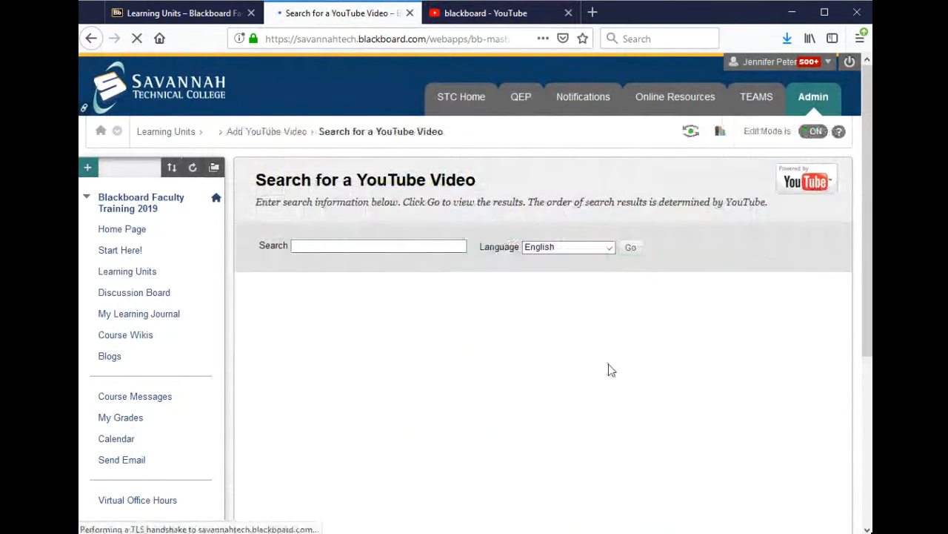
Search the mashup tool for "Getting Oriented with Blackboard" in English
{"action": "left_click", "coordinate": [432, 244]}
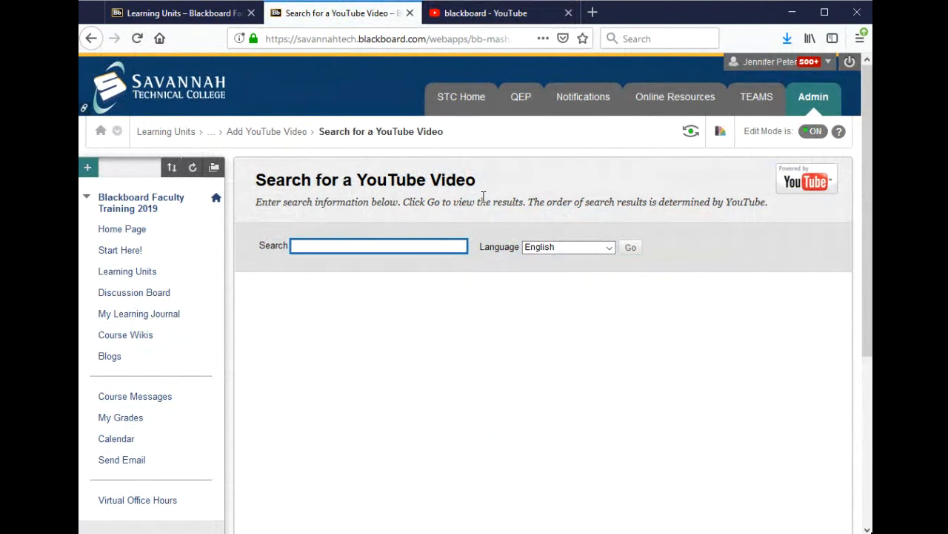
{"action": "type", "text": "getting"}
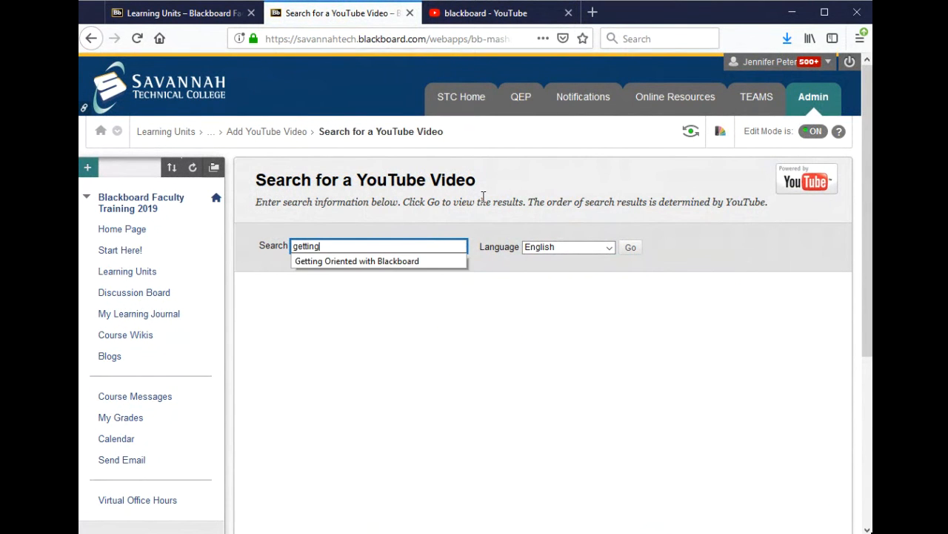
{"action": "key", "text": "Down"}
{"action": "key", "text": "Tab"}
{"action": "left_click", "coordinate": [631, 247]}
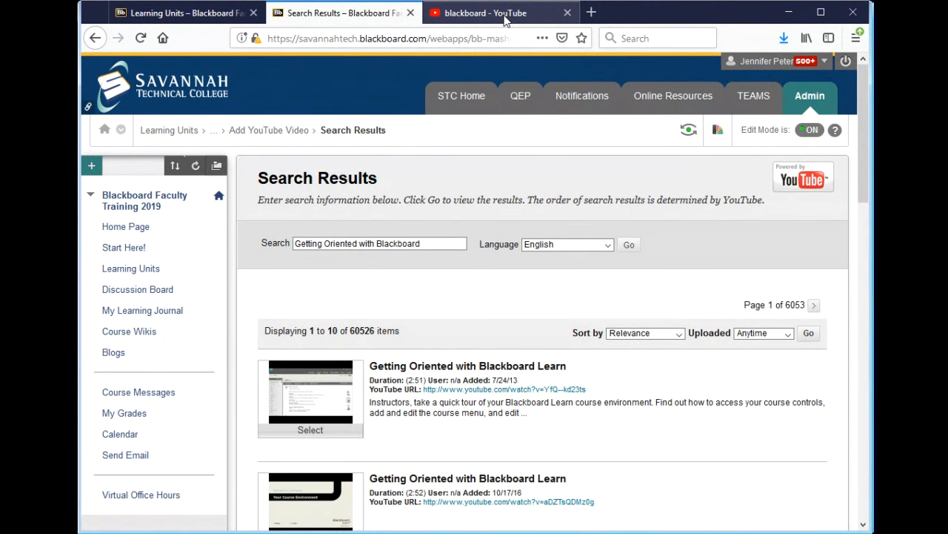
Examine the mashup search results and their page count for caption information, and return to Lesson 3 without selecting a video
{"action": "scroll", "coordinate": [642, 380], "scroll_direction": "down", "scroll_amount": 2}
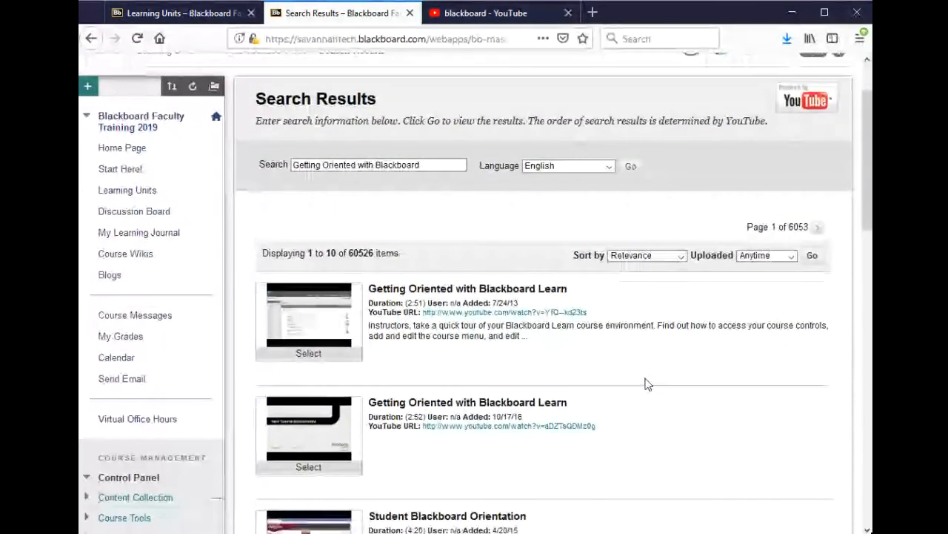
{"action": "scroll", "coordinate": [645, 383], "scroll_direction": "down", "scroll_amount": 10}
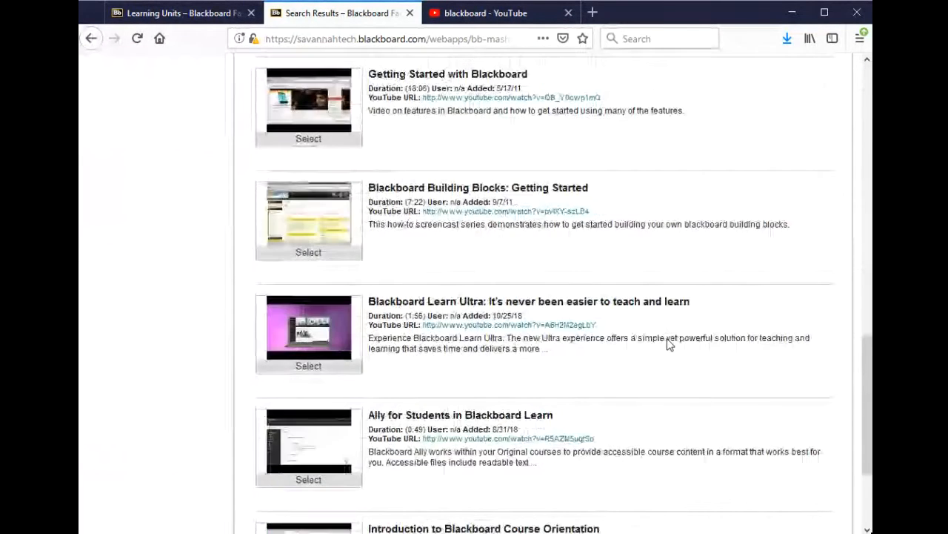
{"action": "scroll", "coordinate": [667, 338], "scroll_direction": "down", "scroll_amount": 2}
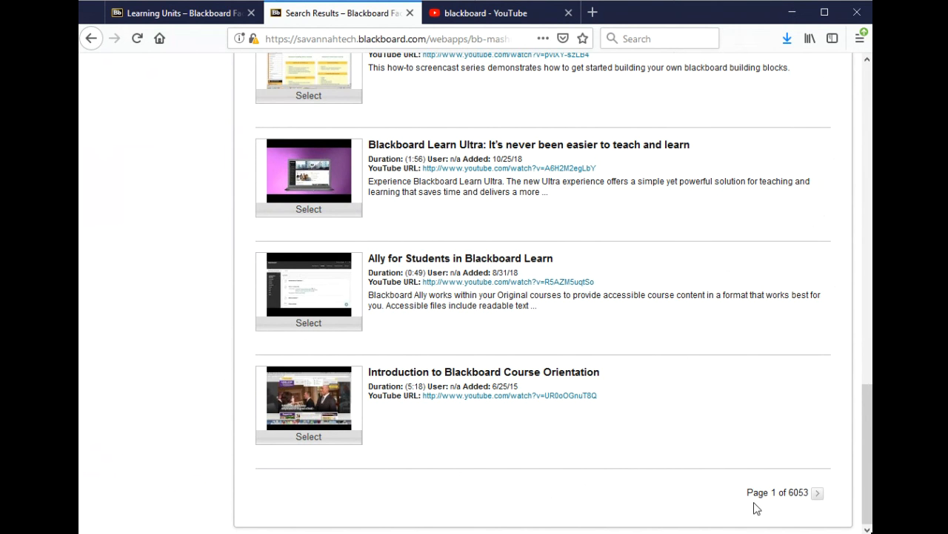
{"action": "left_click_drag", "start_coordinate": [747, 495], "coordinate": [803, 498]}
{"action": "left_click", "coordinate": [672, 504]}
{"action": "scroll", "coordinate": [238, 263], "scroll_direction": "up", "scroll_amount": 2}
{"action": "scroll", "coordinate": [238, 262], "scroll_direction": "up", "scroll_amount": 10}
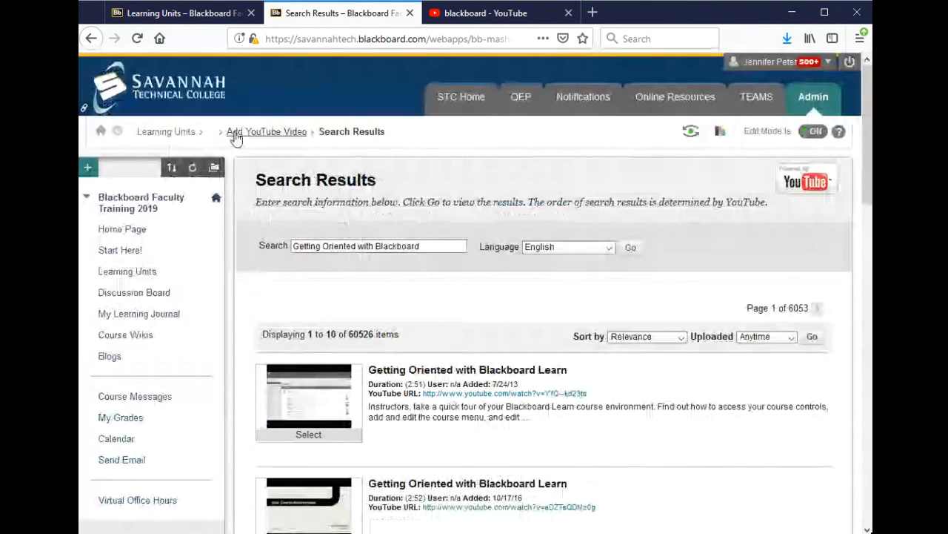
{"action": "mouse_move", "coordinate": [211, 137]}
{"action": "left_click", "coordinate": [265, 132]}
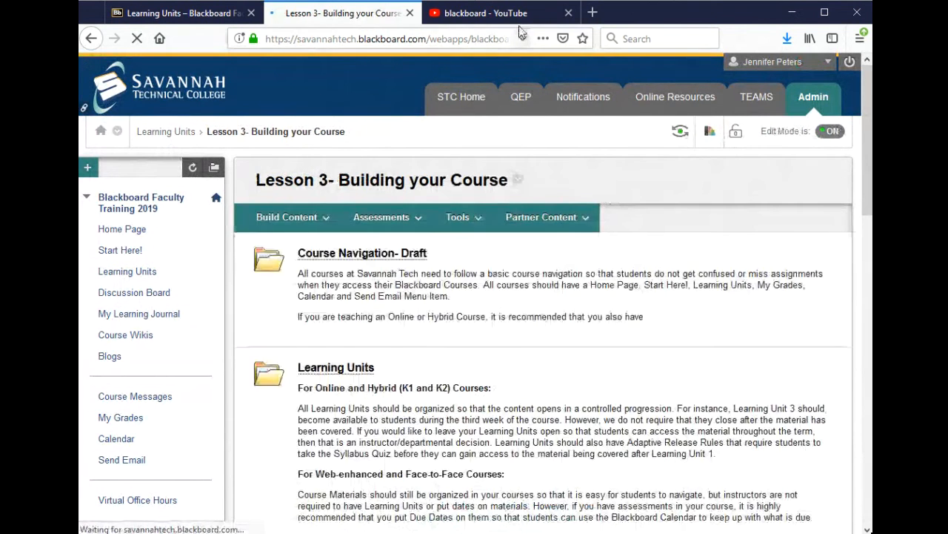
Switch to YouTube, open the captioned "Getting Oriented with Blackboard Learn" video and copy its iframe embed code
{"action": "left_click", "coordinate": [521, 18]}
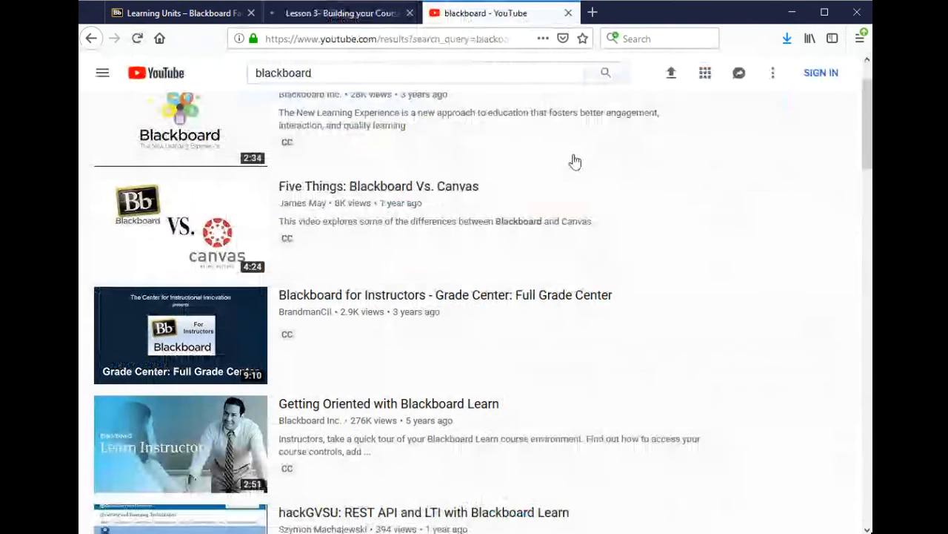
{"action": "left_click", "coordinate": [363, 407]}
{"action": "scroll", "coordinate": [415, 330], "scroll_direction": "down", "scroll_amount": 2}
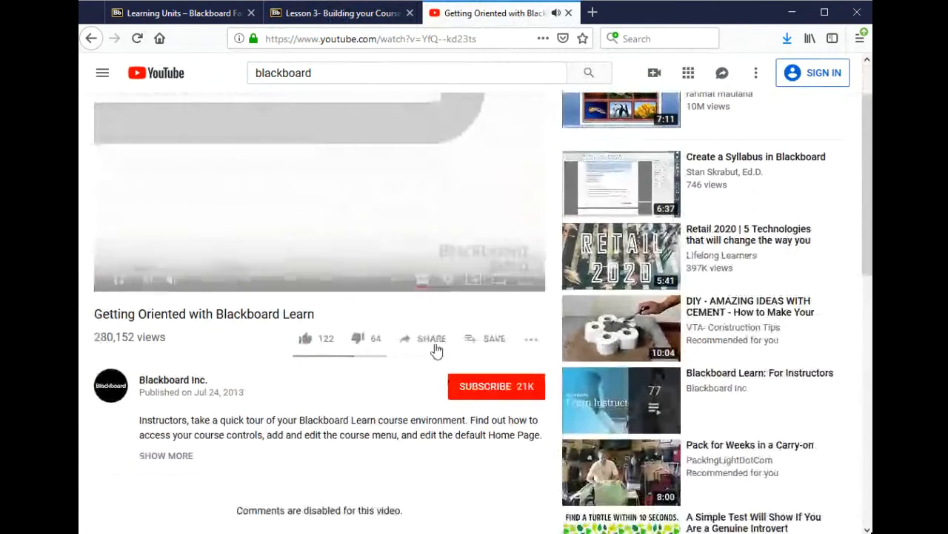
{"action": "left_click", "coordinate": [432, 344]}
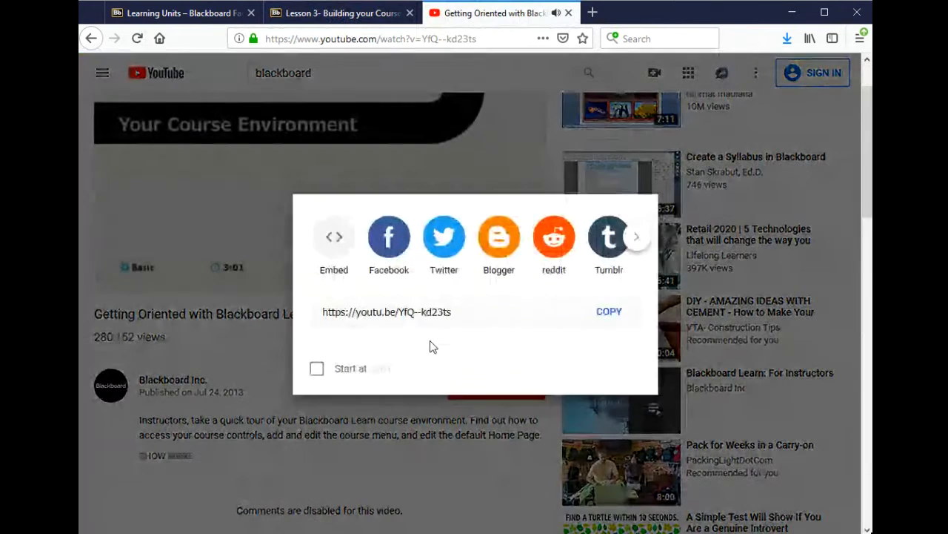
{"action": "left_click", "coordinate": [331, 248]}
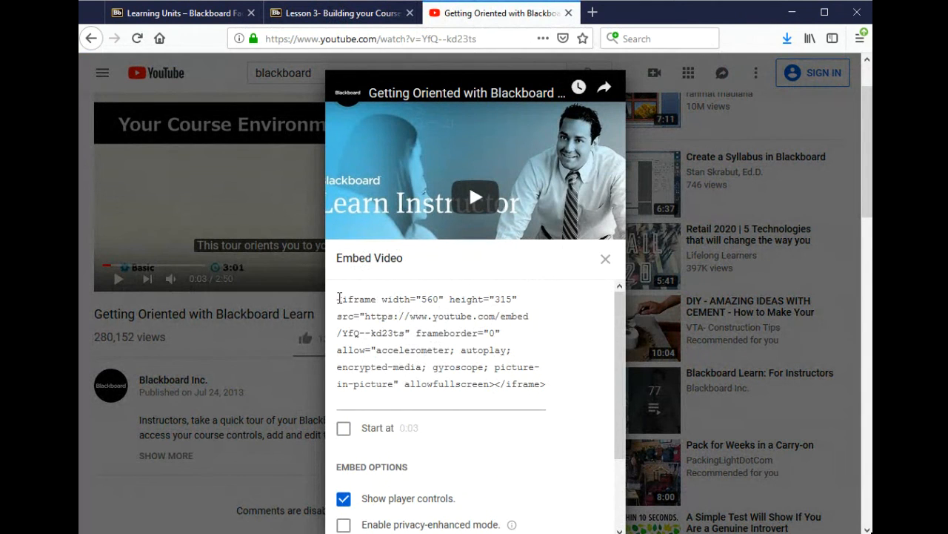
{"action": "left_click_drag", "start_coordinate": [338, 299], "coordinate": [551, 394]}
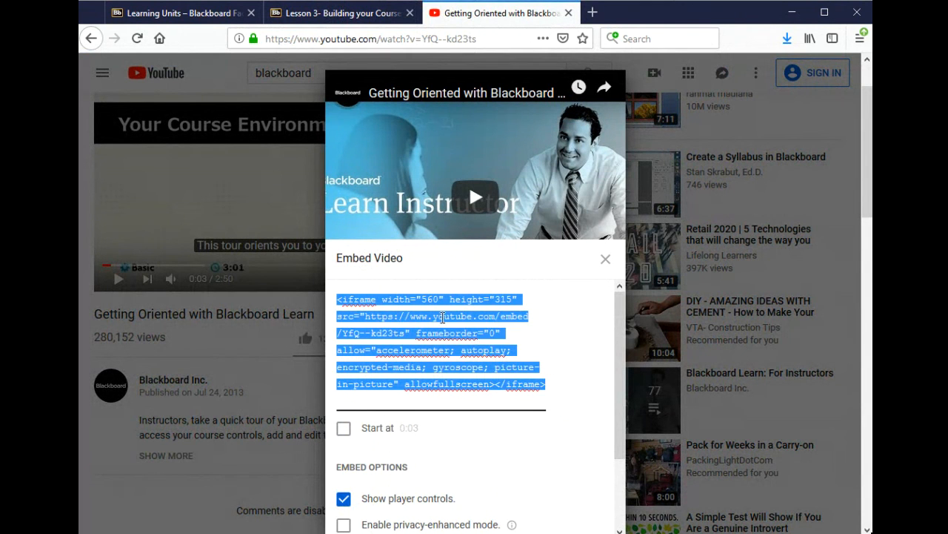
{"action": "right_click", "coordinate": [443, 318]}
{"action": "left_click", "coordinate": [477, 363]}
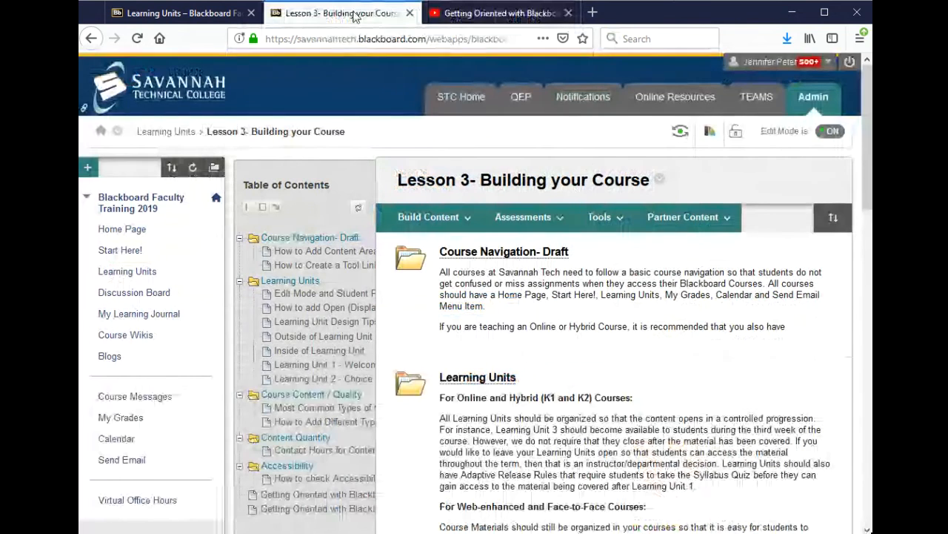
Switch to the Blackboard lesson, draft an item named "Test" with the video's embed code in its text, and cancel it
{"action": "left_click", "coordinate": [337, 12]}
{"action": "left_click", "coordinate": [398, 218]}
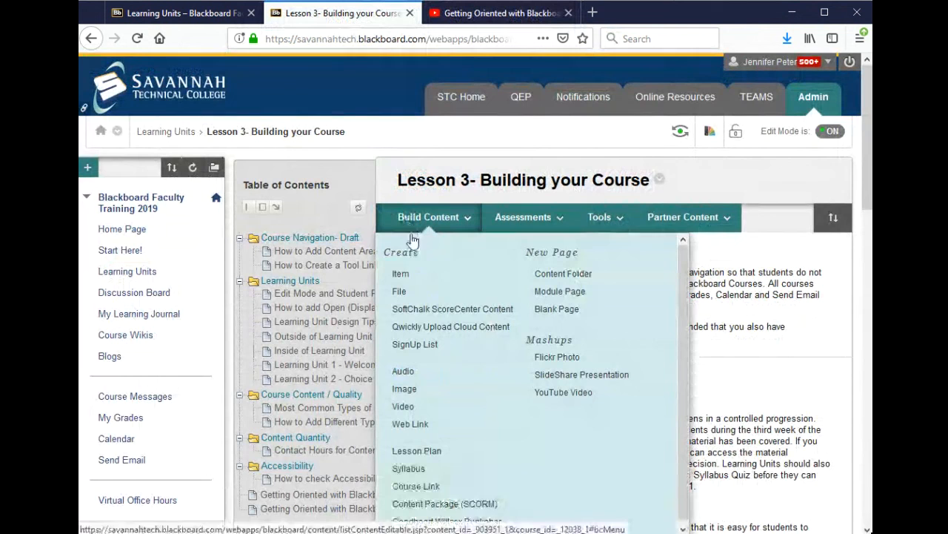
{"action": "left_click", "coordinate": [415, 280]}
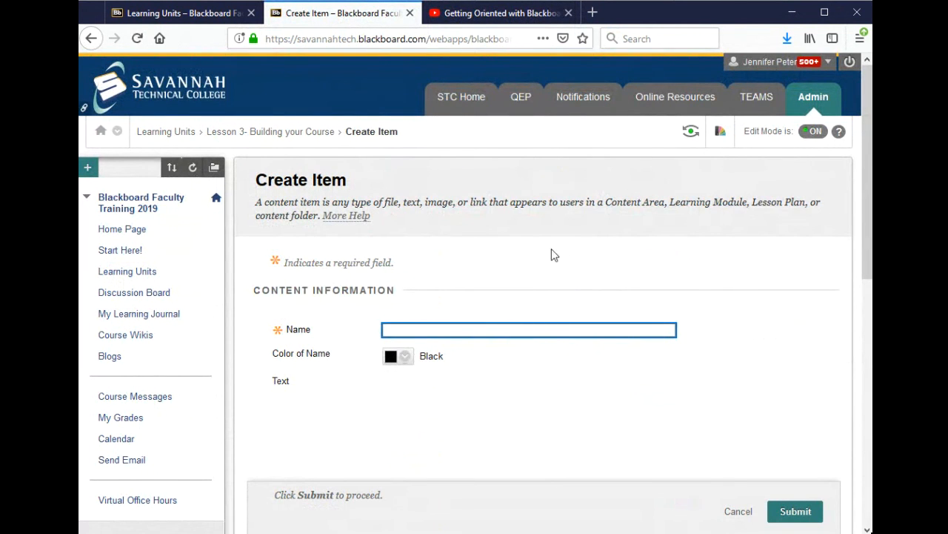
{"action": "scroll", "coordinate": [553, 271], "scroll_direction": "down", "scroll_amount": 2}
{"action": "type", "text": "Test"}
{"action": "left_click", "coordinate": [745, 264]}
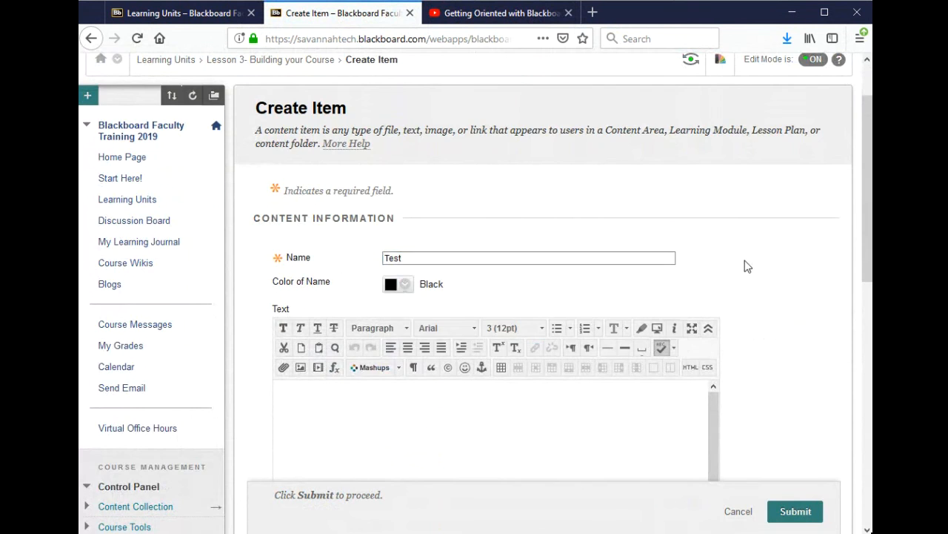
{"action": "scroll", "coordinate": [730, 274], "scroll_direction": "down", "scroll_amount": 3}
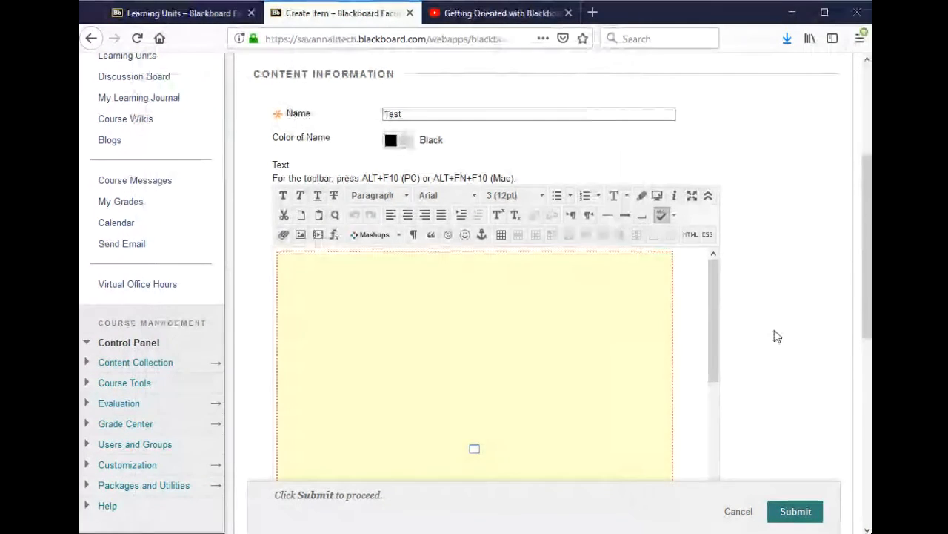
{"action": "scroll", "coordinate": [788, 330], "scroll_direction": "down", "scroll_amount": 5}
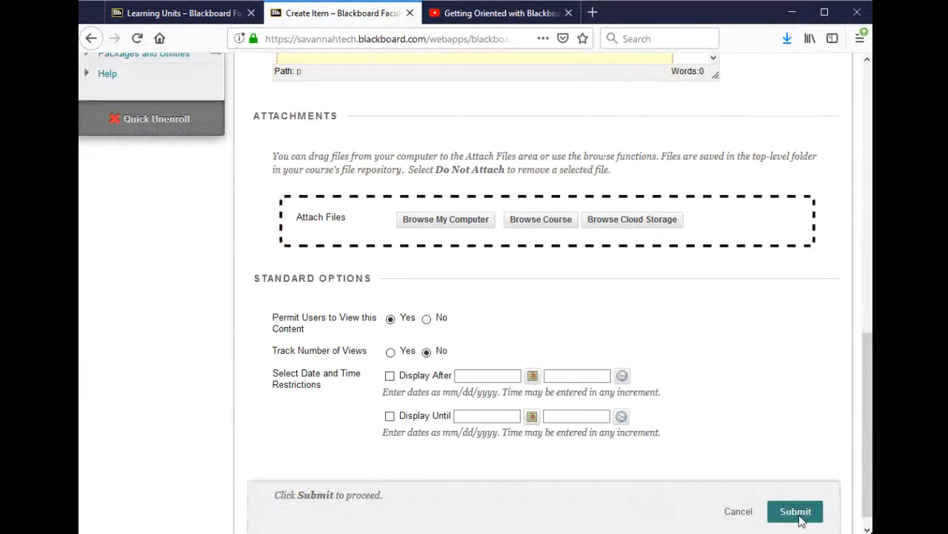
{"action": "left_click", "coordinate": [736, 514]}
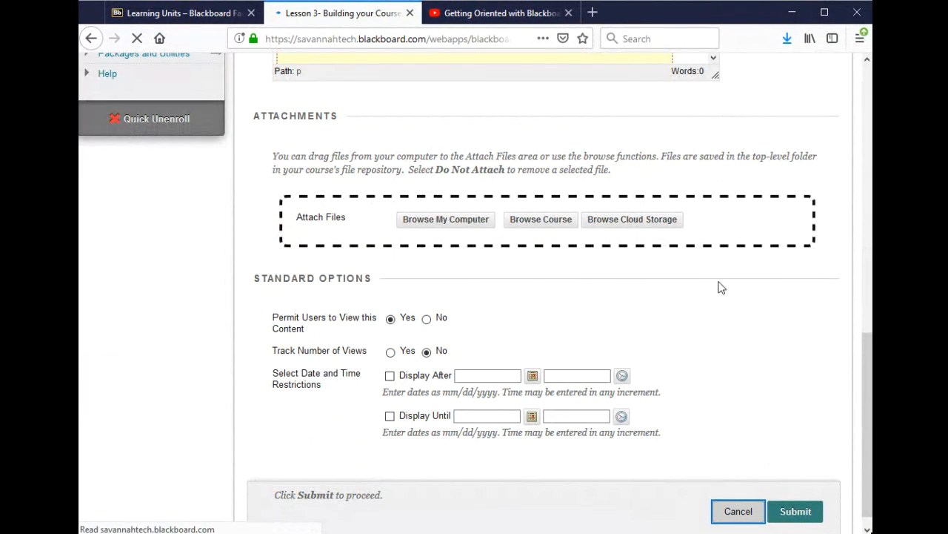